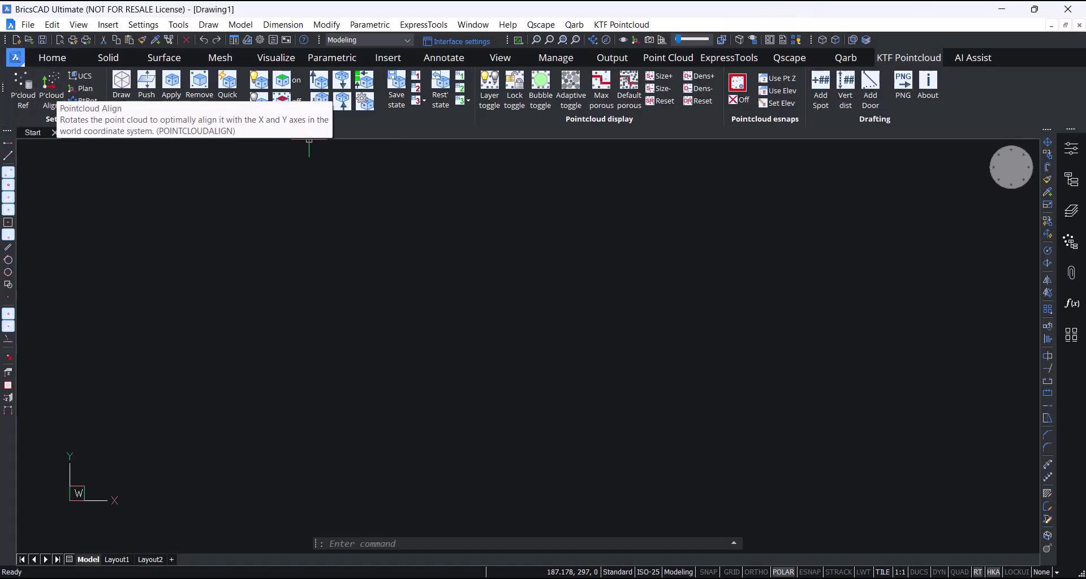
Attach the HouseWhspc point cloud at insertion point 0,0,0 with scale 1 and rotation angle 0.
click(394, 41)
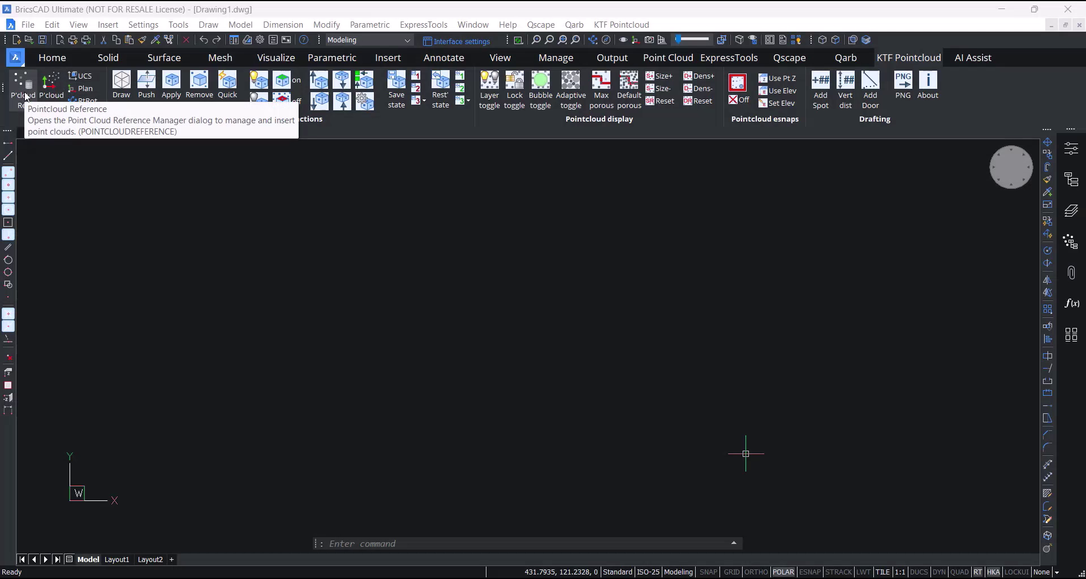
click(24, 97)
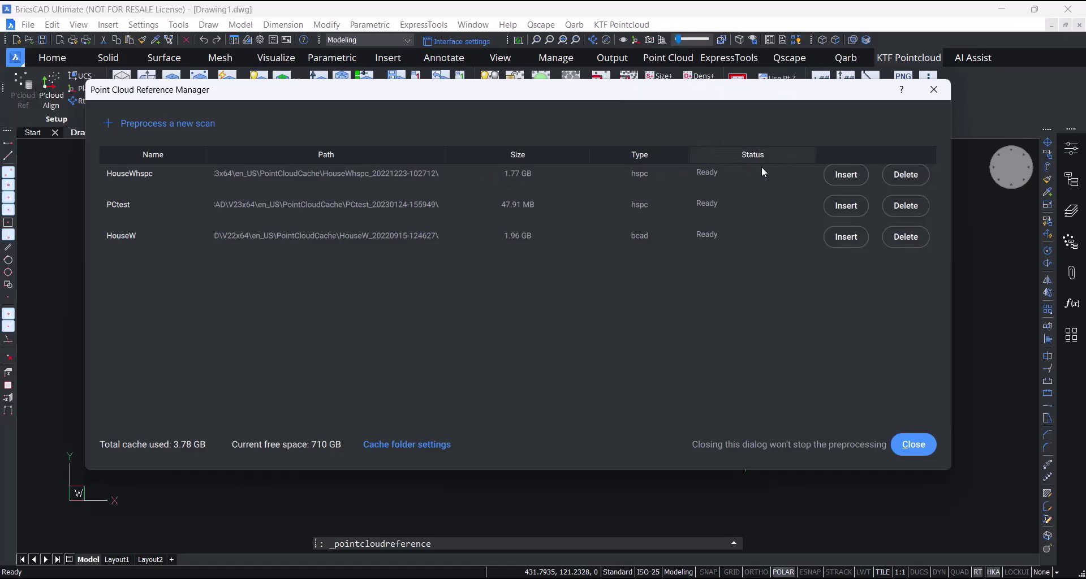
click(851, 176)
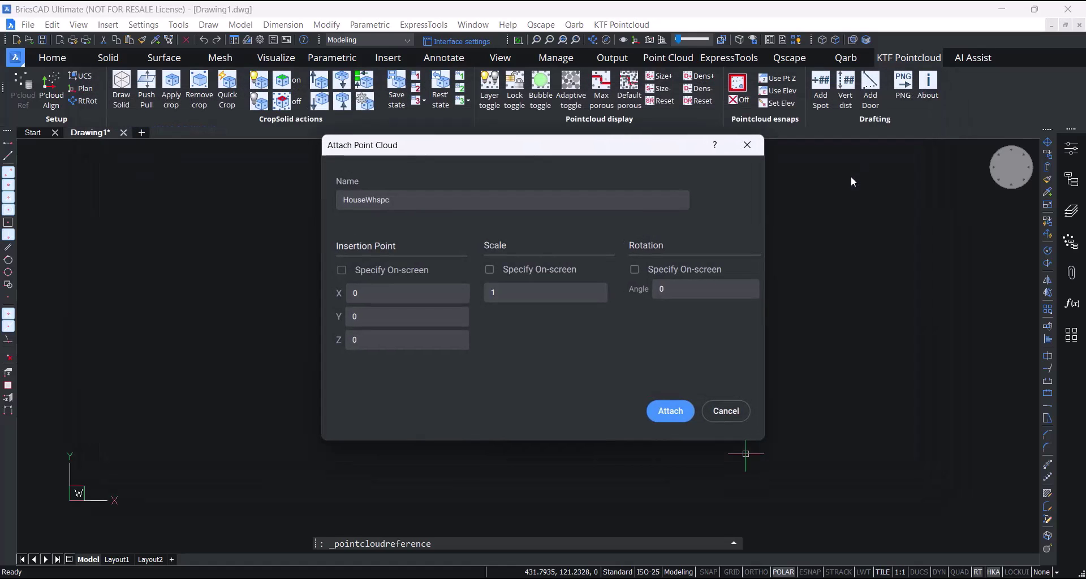
click(670, 412)
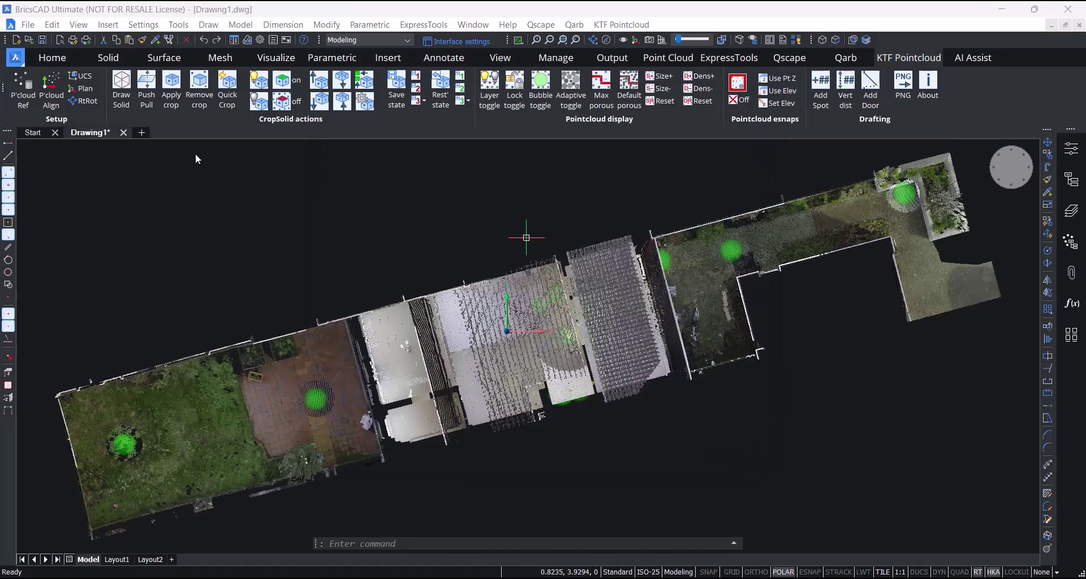
Align the point cloud with the Rotate option, using a window around the house walls, and undo the alignment.
click(49, 89)
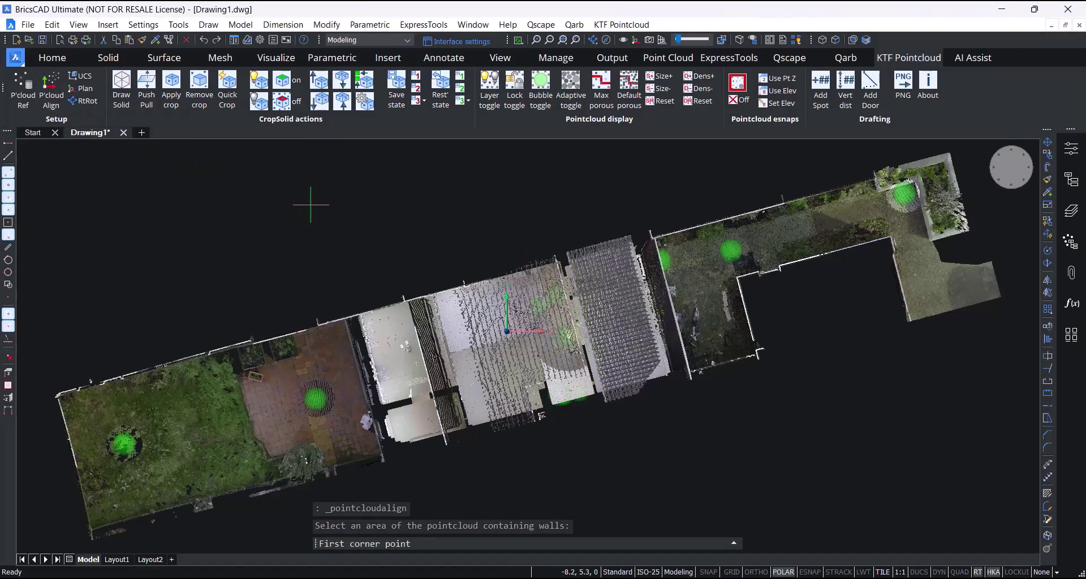
click(311, 198)
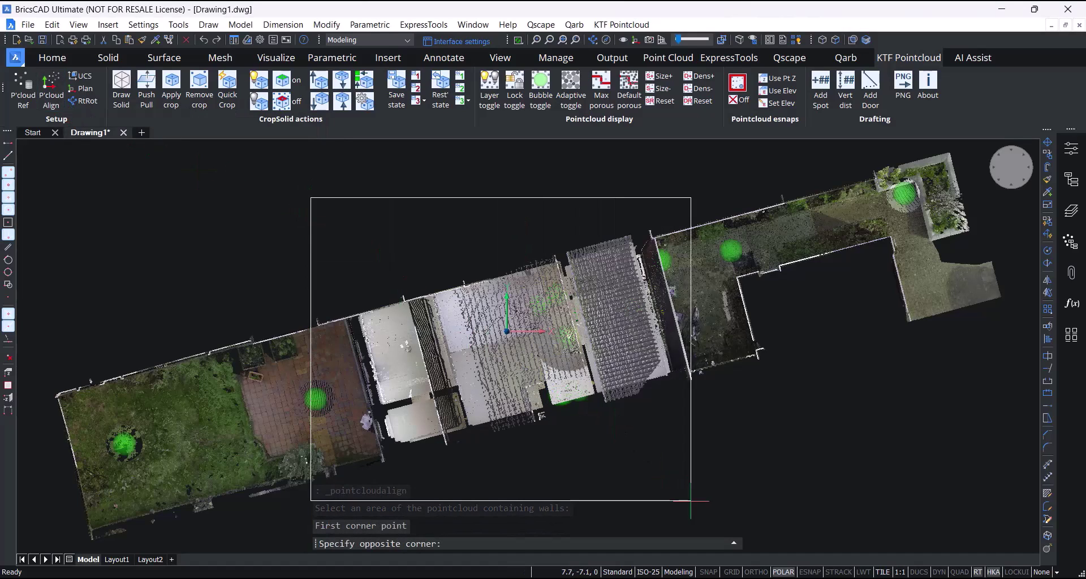
click(662, 501)
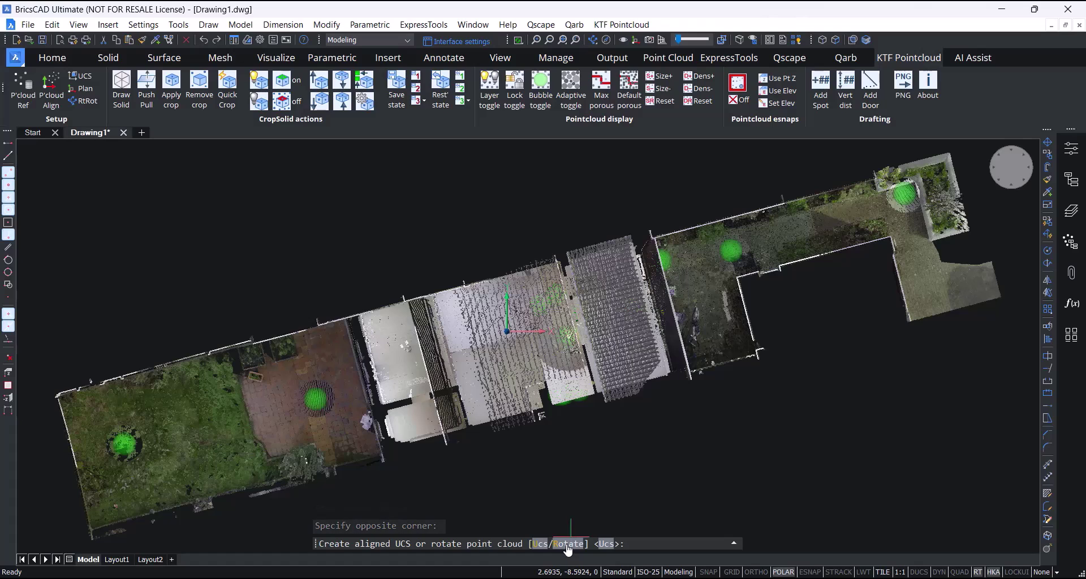
click(569, 544)
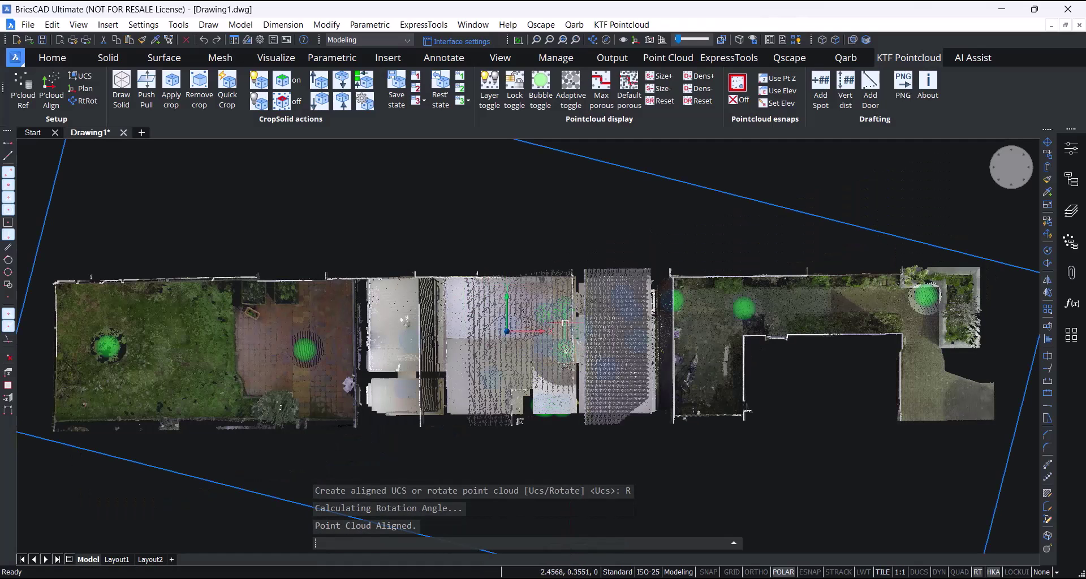
key(Return)
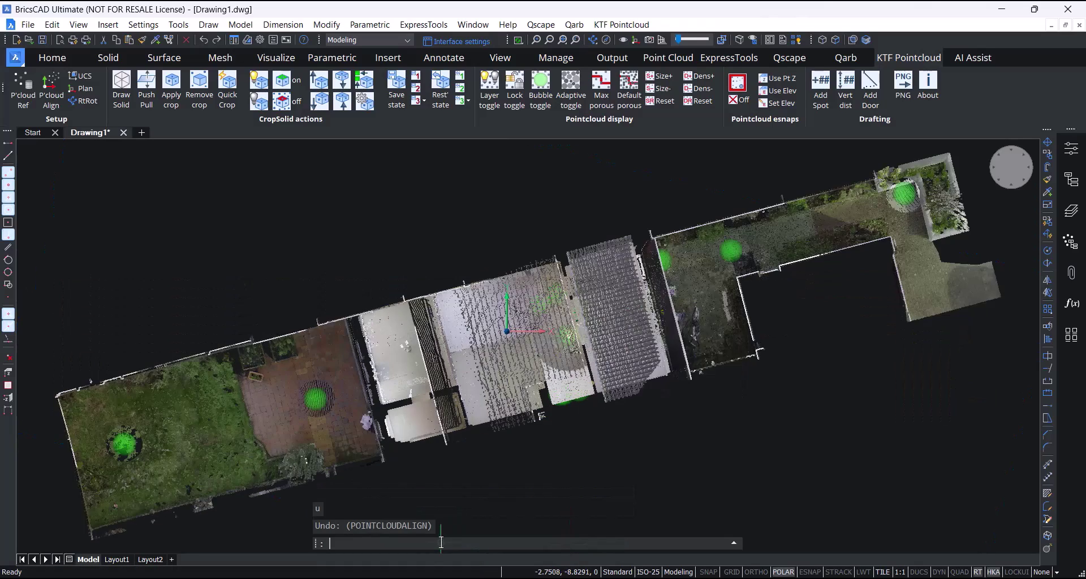
Create a UCS aligned to the house walls in the point cloud and save it under a floor plan name.
click(51, 90)
click(297, 200)
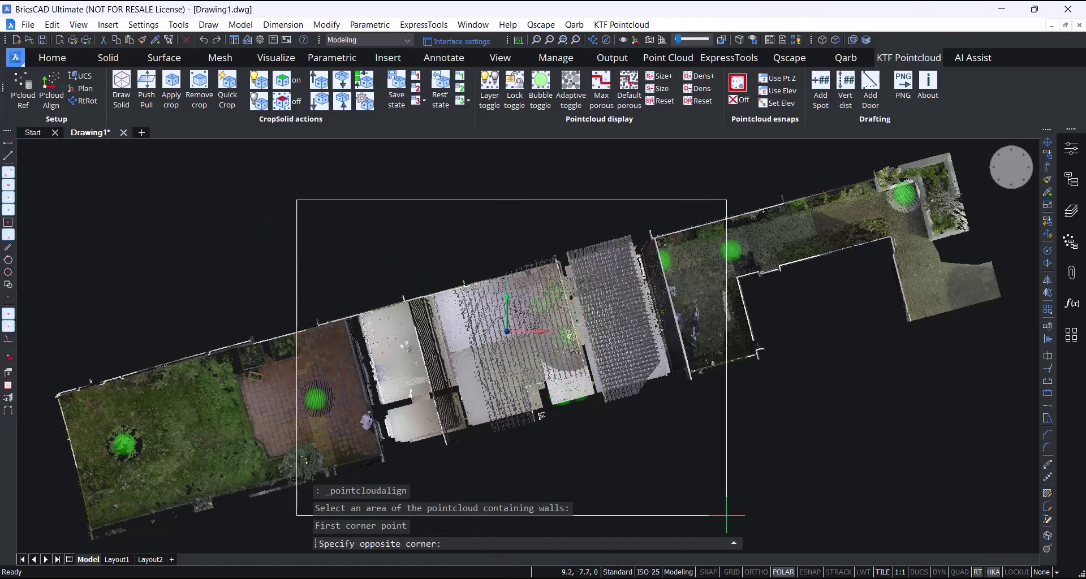
click(724, 407)
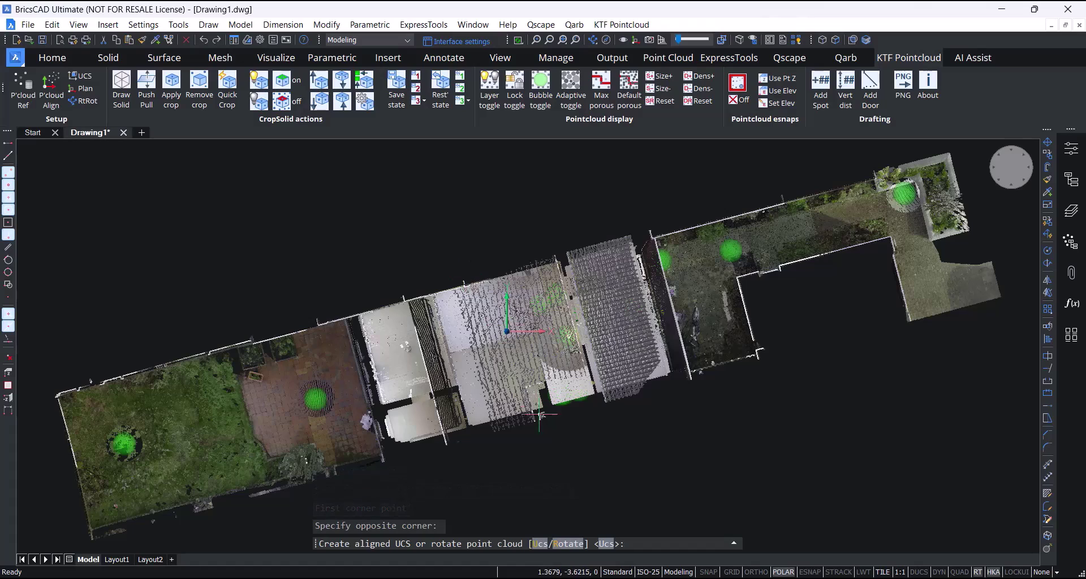
key(Return)
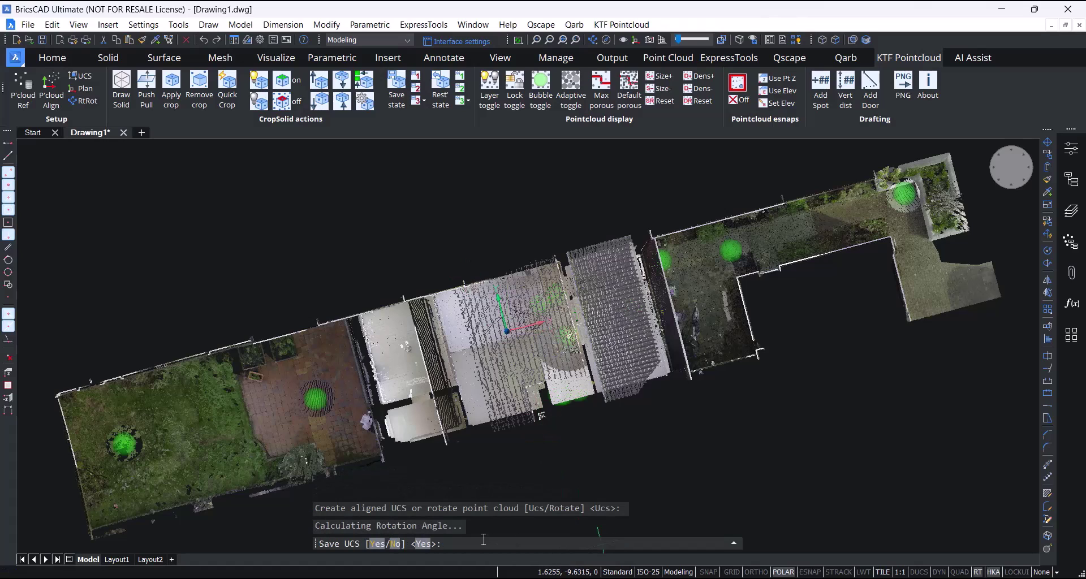
click(423, 545)
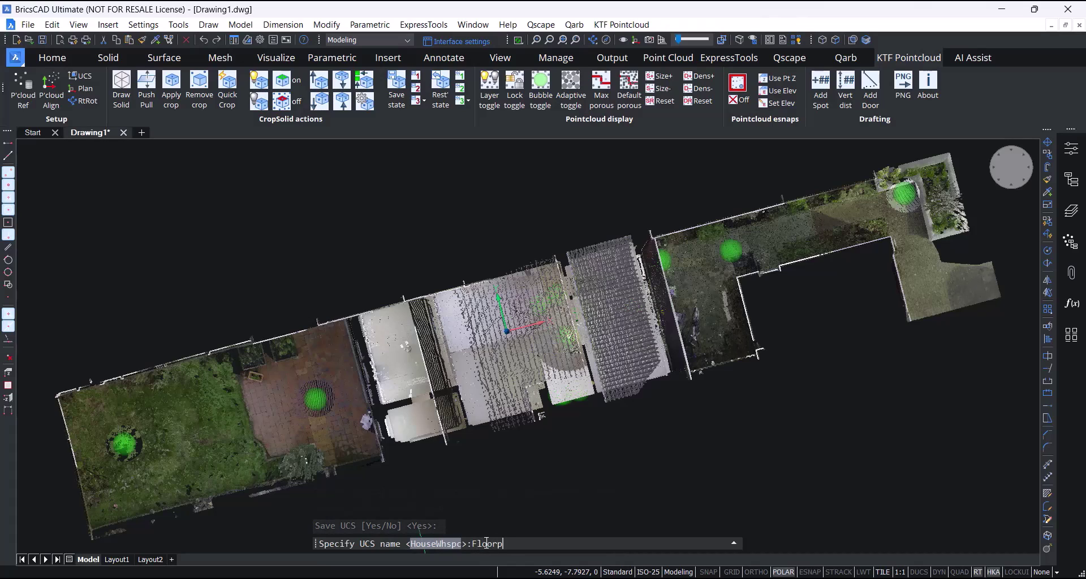
key(Return)
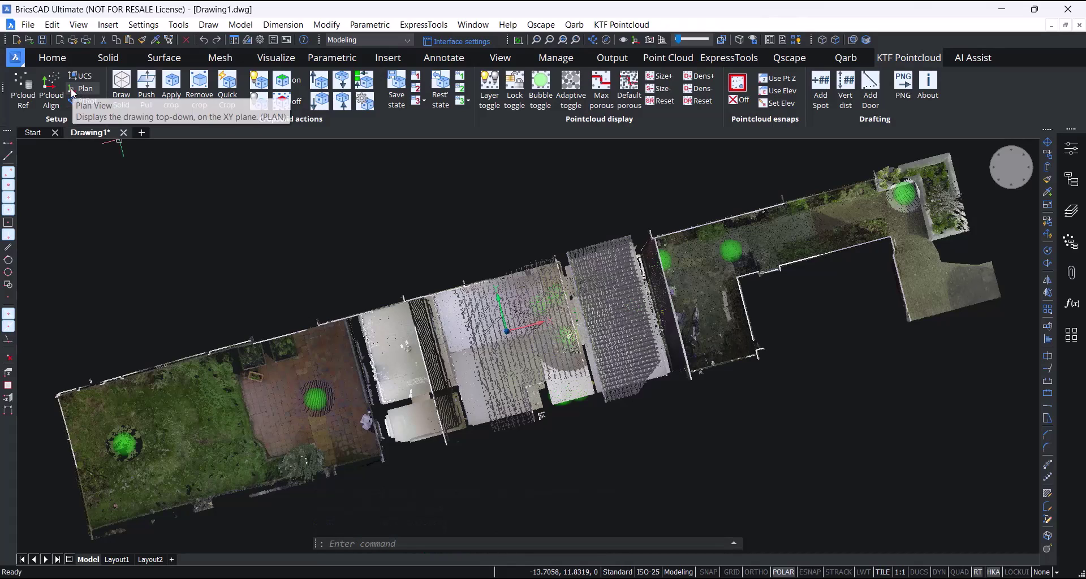
Show the plan view of the current UCS, inspect the point cloud in a 3D rotation, and restore the plan view.
click(72, 91)
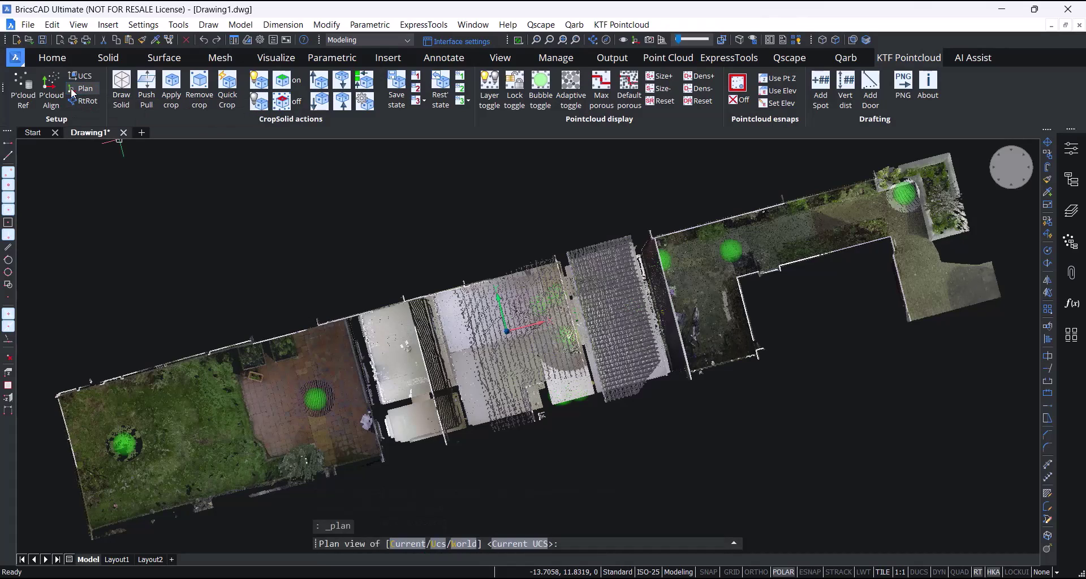
click(519, 544)
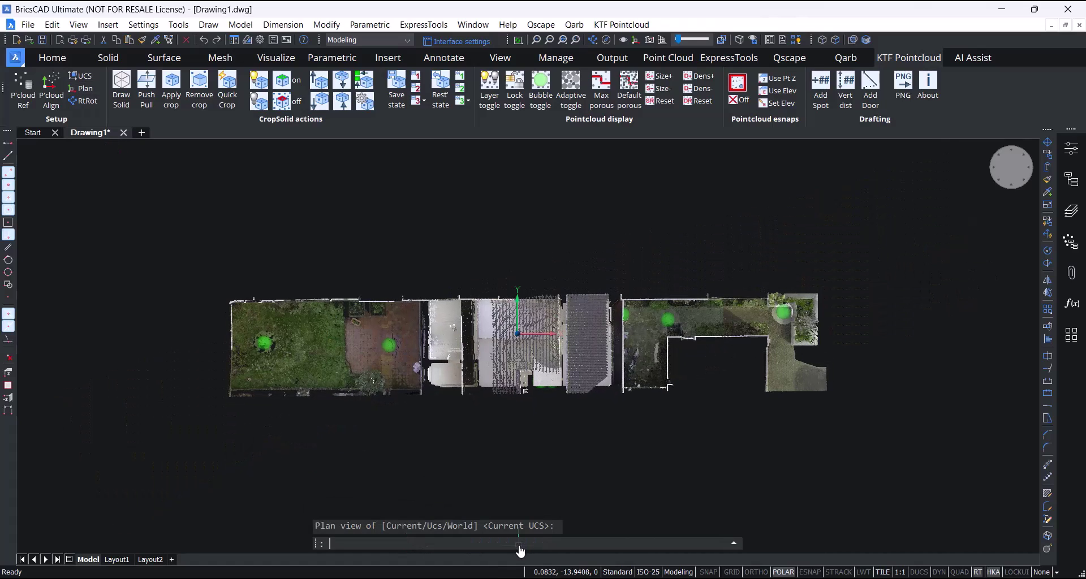
click(89, 105)
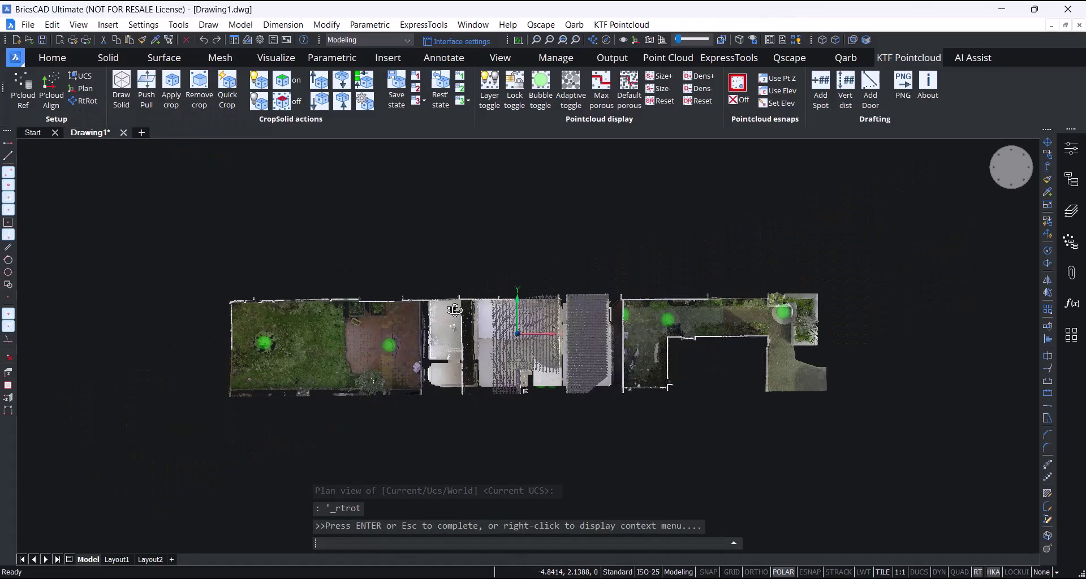
drag(455, 310, 476, 255)
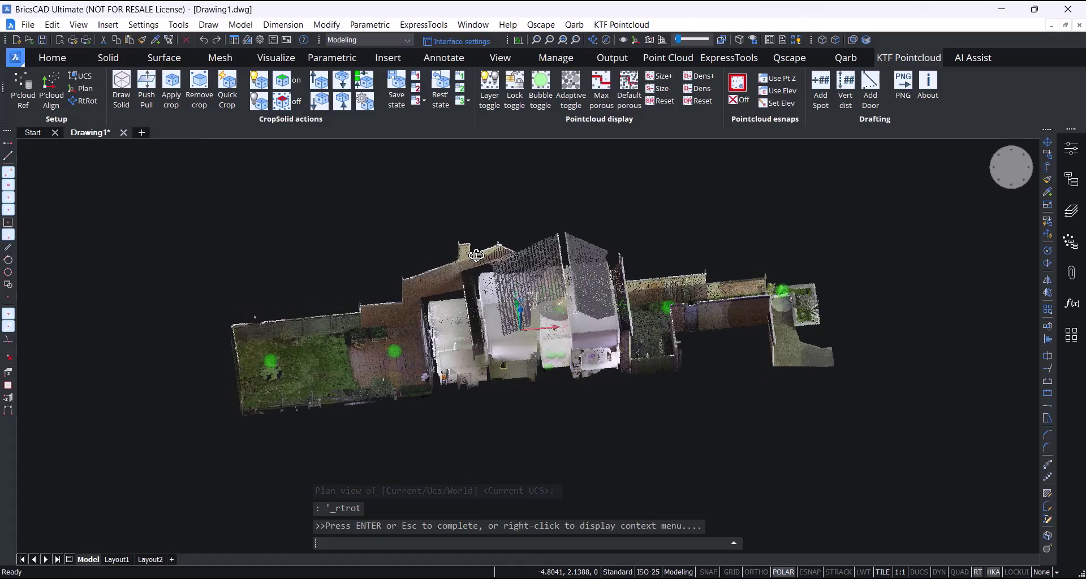
click(84, 88)
click(502, 544)
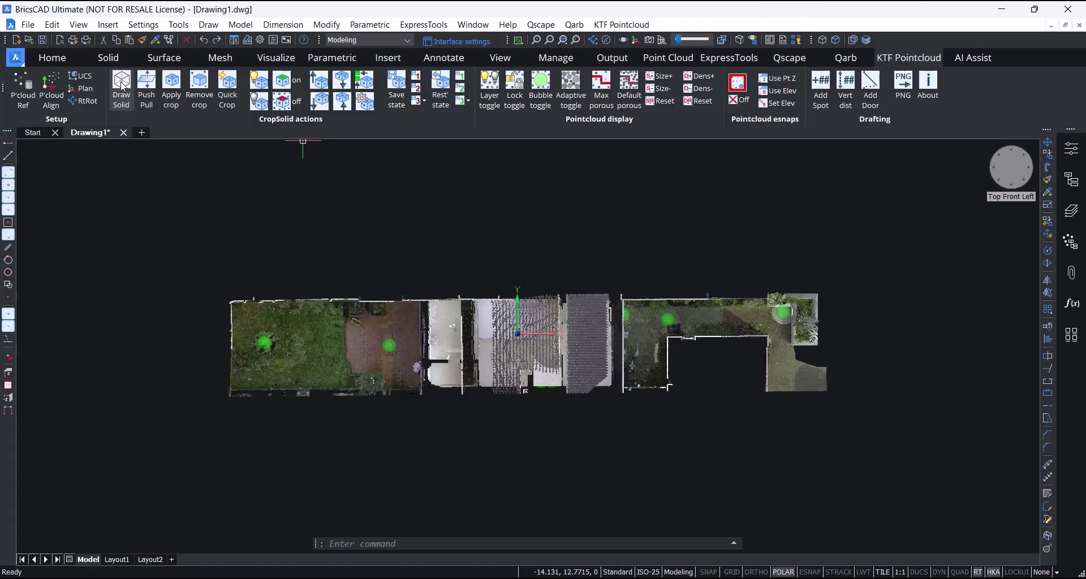
Draw a flat box from a center point in the house, extending beyond its walls, and apply it as a crop solid keeping the inside.
click(990, 178)
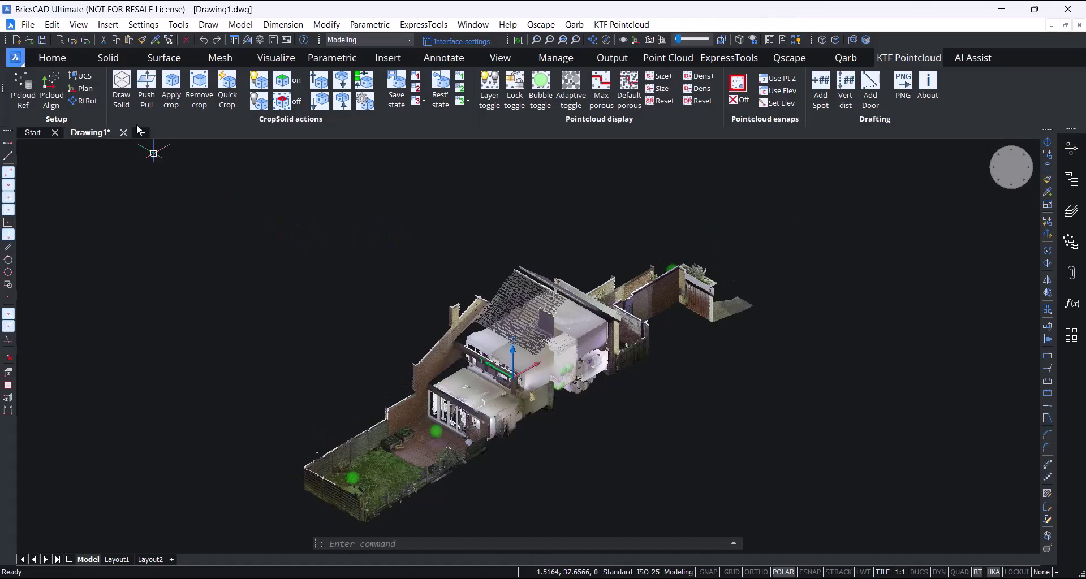
click(121, 86)
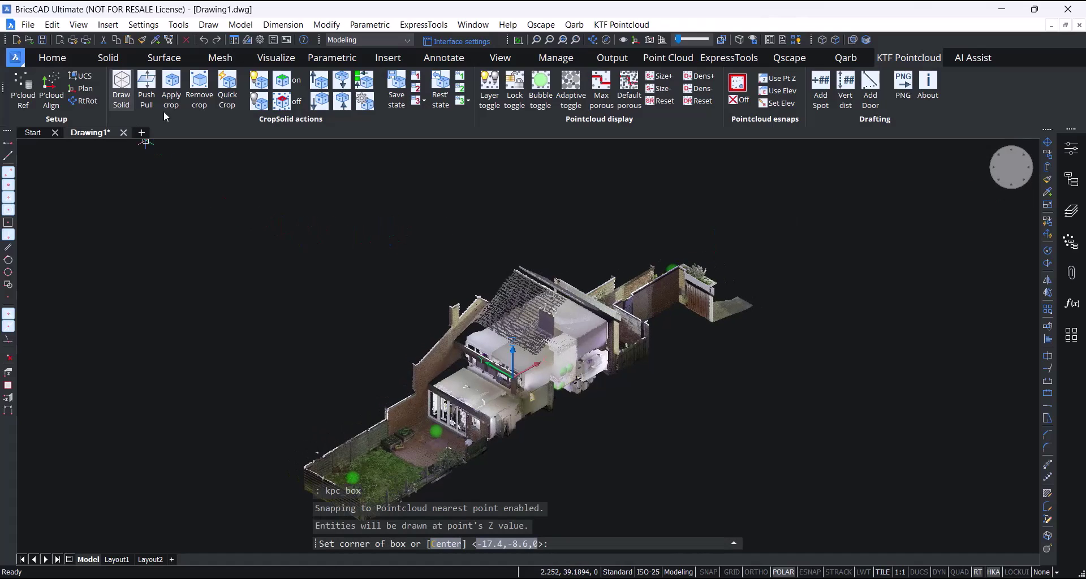
click(446, 544)
click(552, 356)
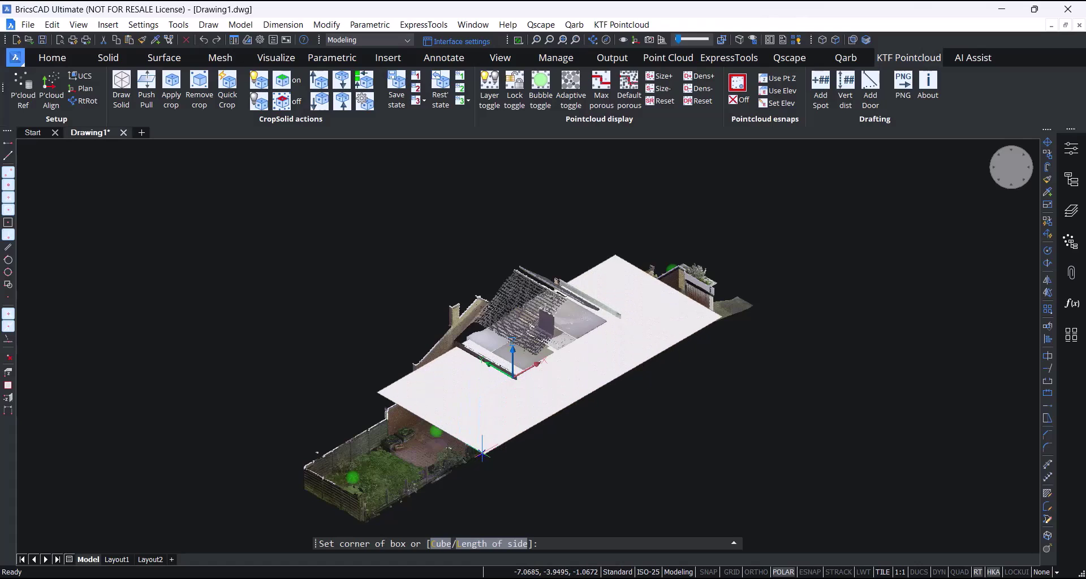
click(493, 471)
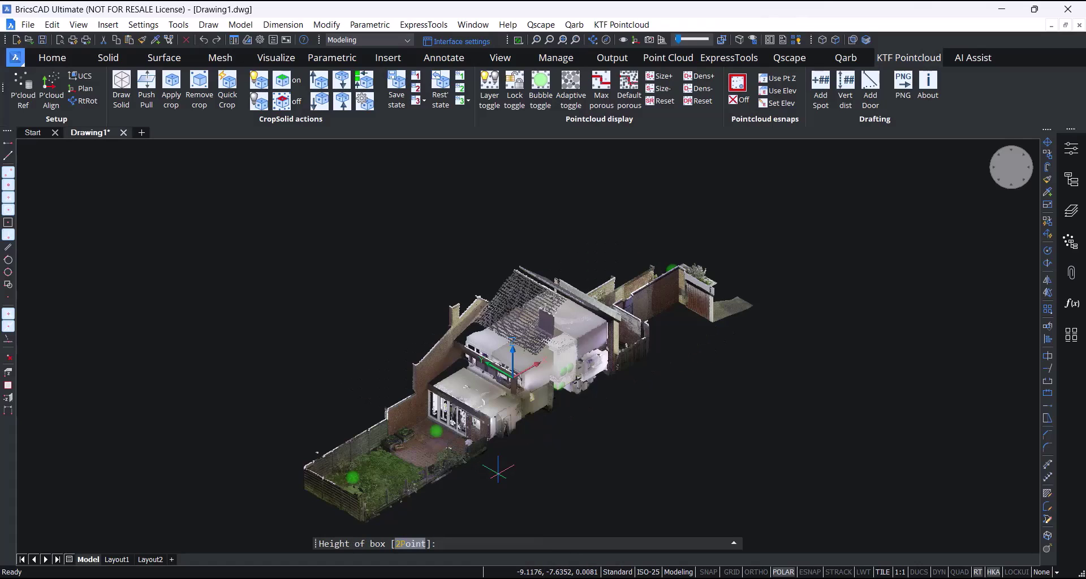
click(496, 481)
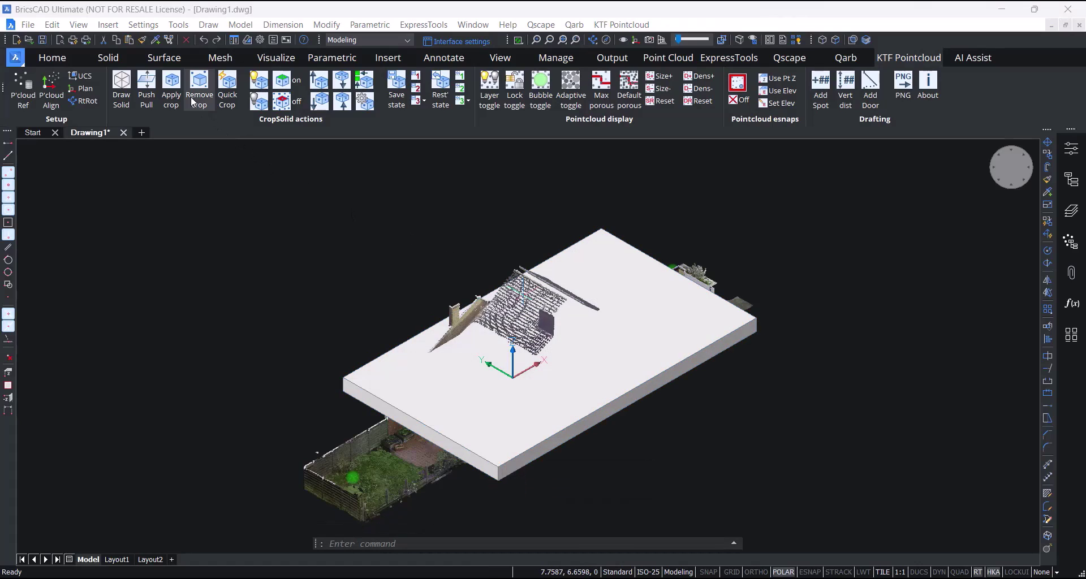
click(173, 85)
click(714, 335)
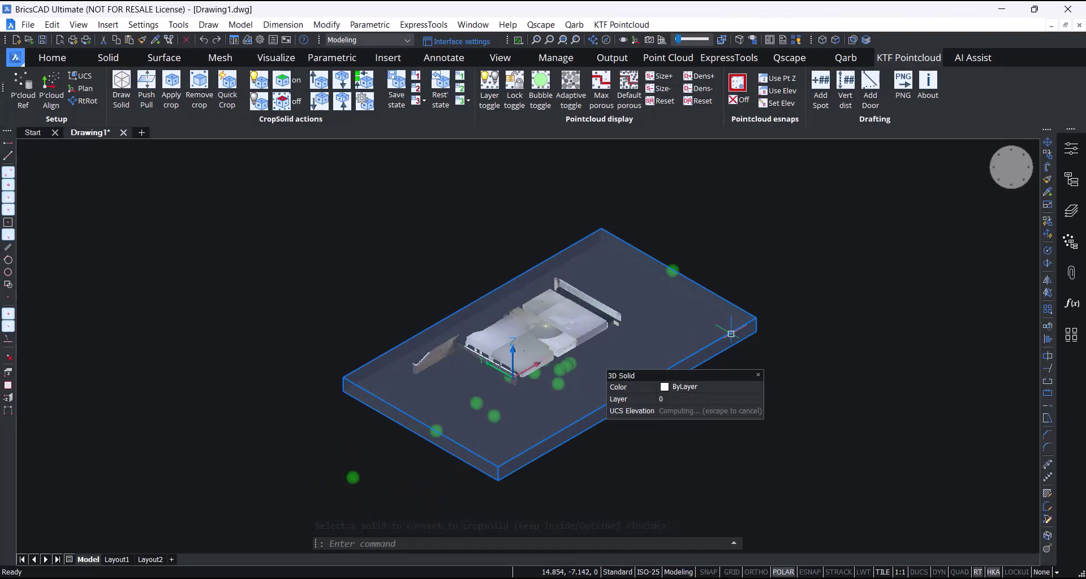
Push the crop solid's long front side face and its garden-end face inward, closer to the house.
click(148, 85)
click(590, 416)
click(563, 402)
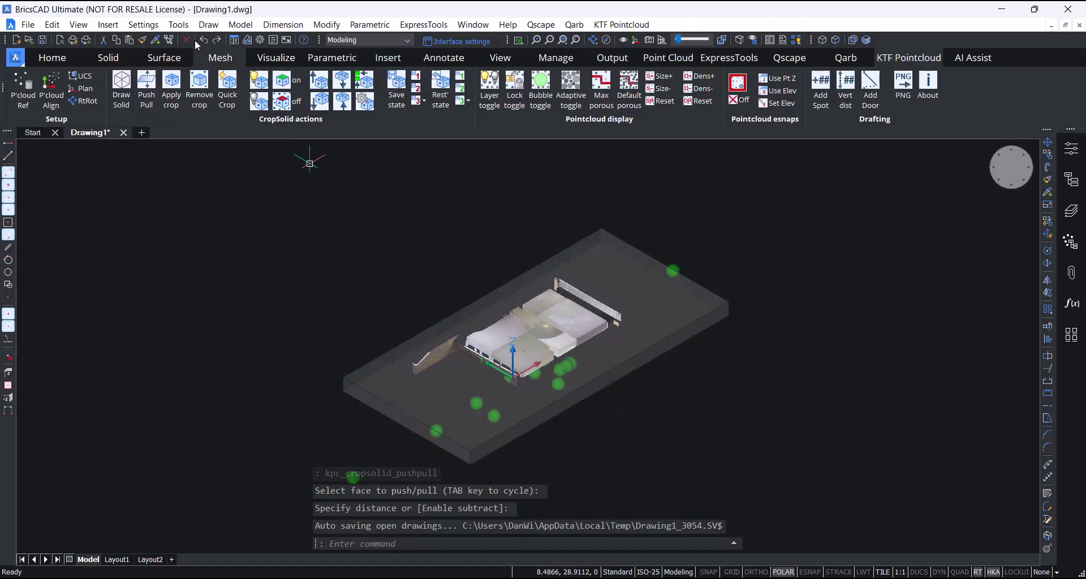
click(146, 89)
click(396, 408)
click(485, 393)
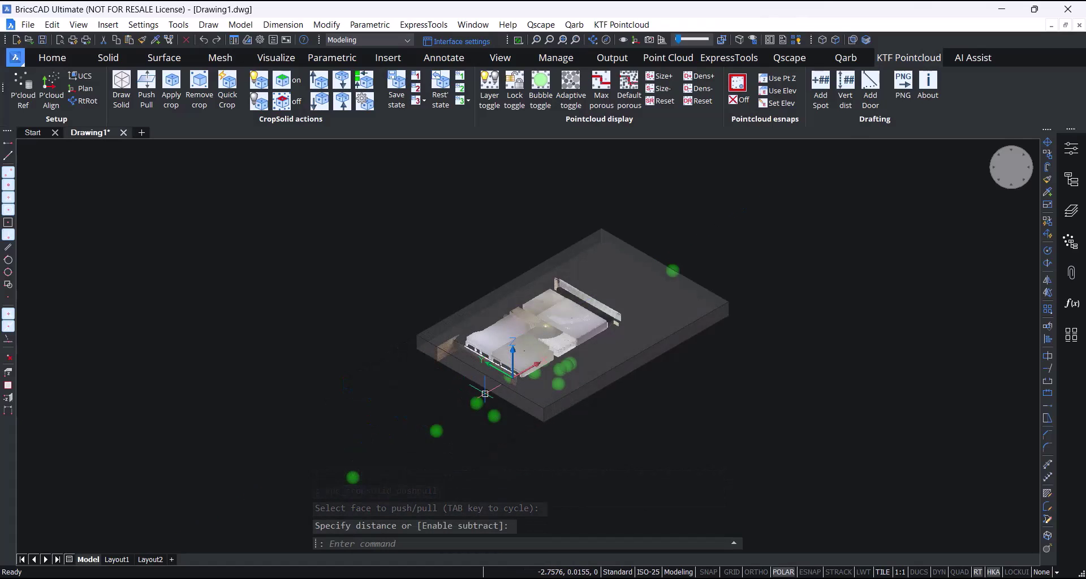
Pull the crop solid's bottom face down to a height of about 3 and push its far end face toward the house.
key(Return)
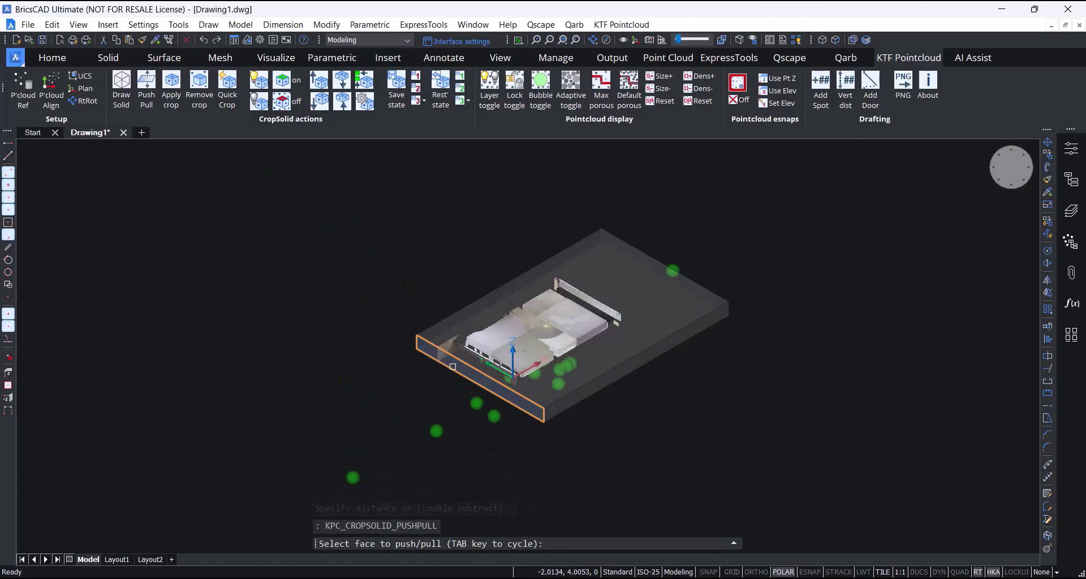
key(Tab)
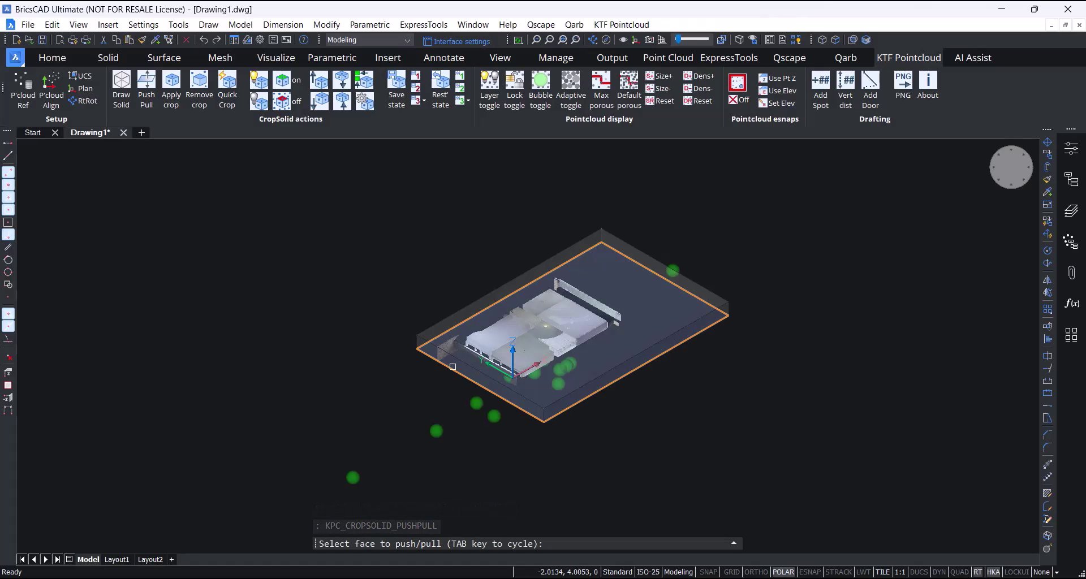
click(452, 366)
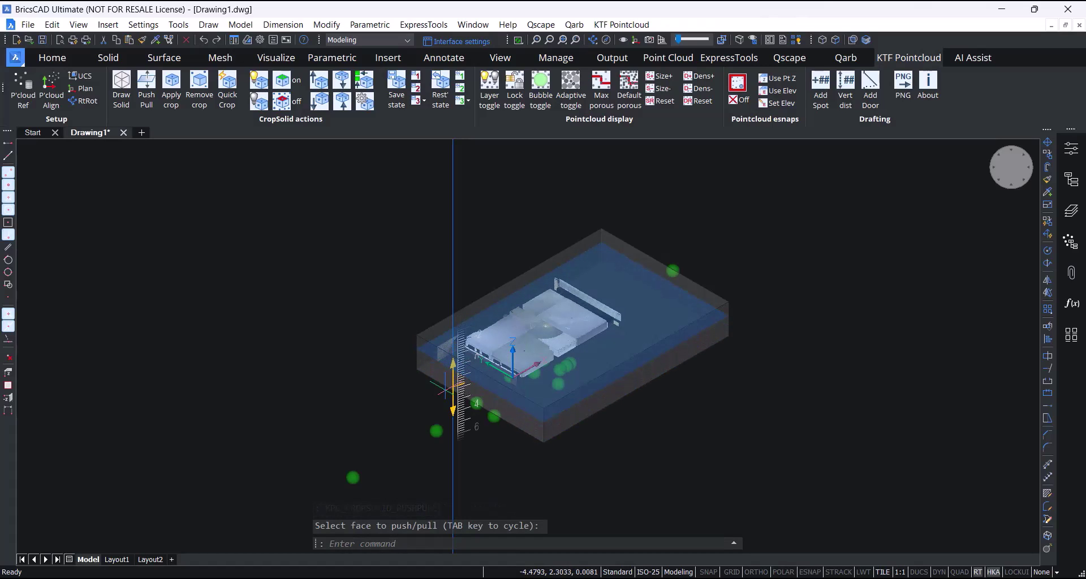
click(453, 389)
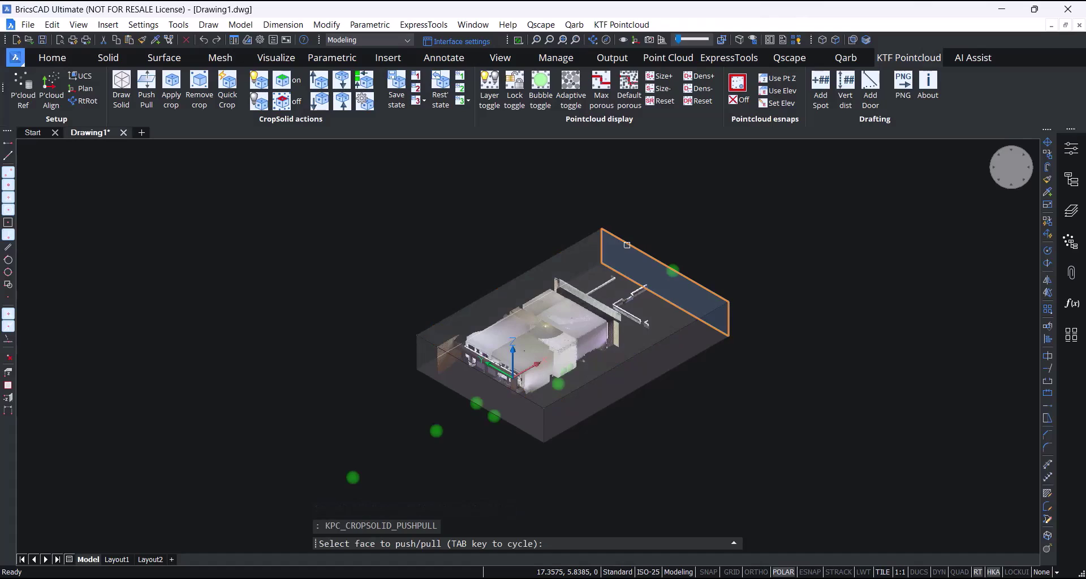
click(626, 245)
click(559, 277)
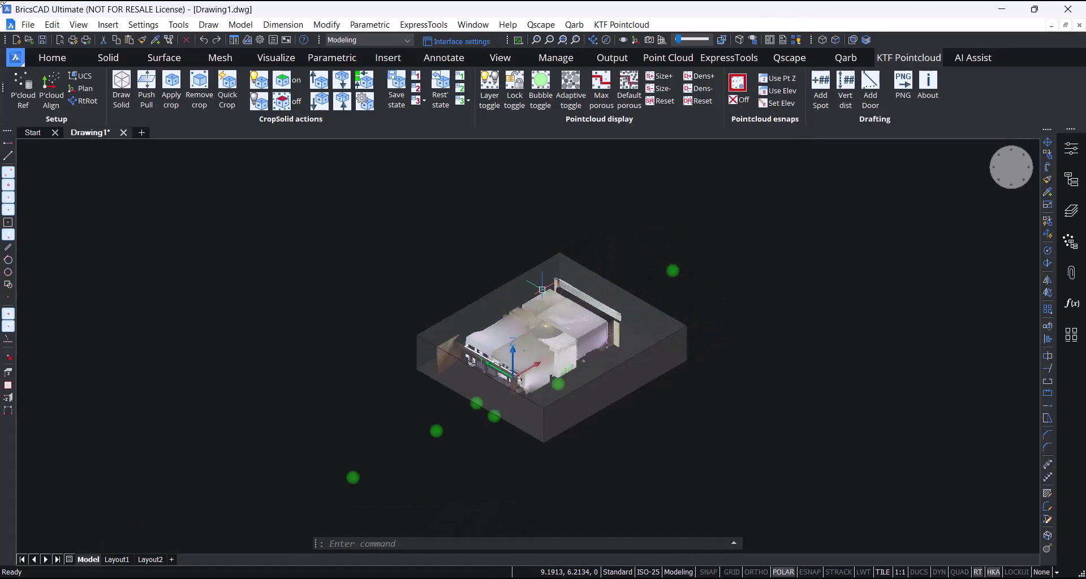
Open the properties of the crop solid around the house and set its elevation to 2.
scroll(581, 268, up, 2)
click(581, 268)
click(1077, 152)
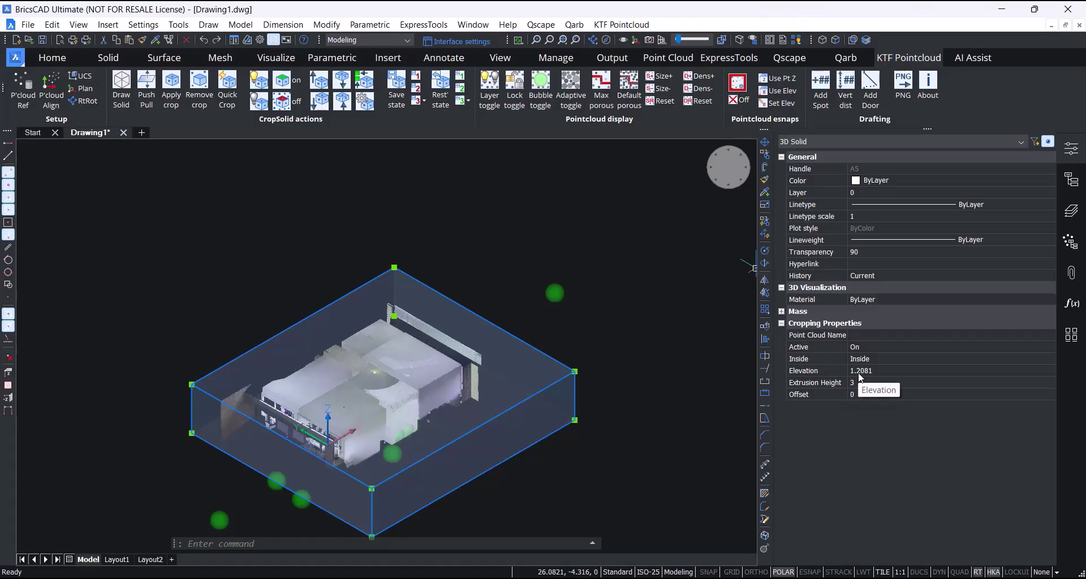
click(877, 371)
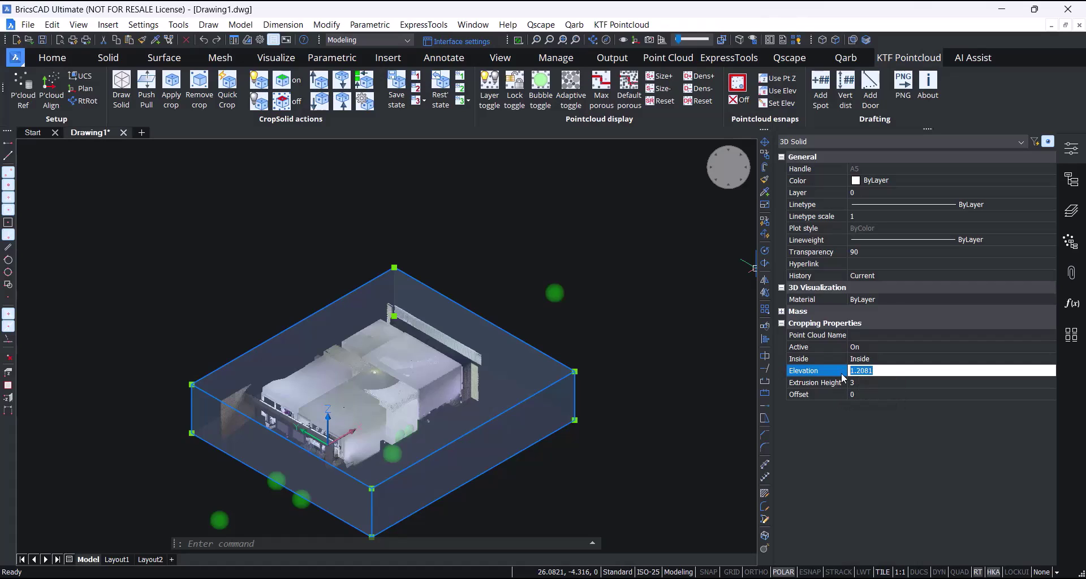
key(BackSpace)
key(BackSpace)
key(BackSpace)
key(BackSpace)
key(BackSpace)
key(BackSpace)
text(2)
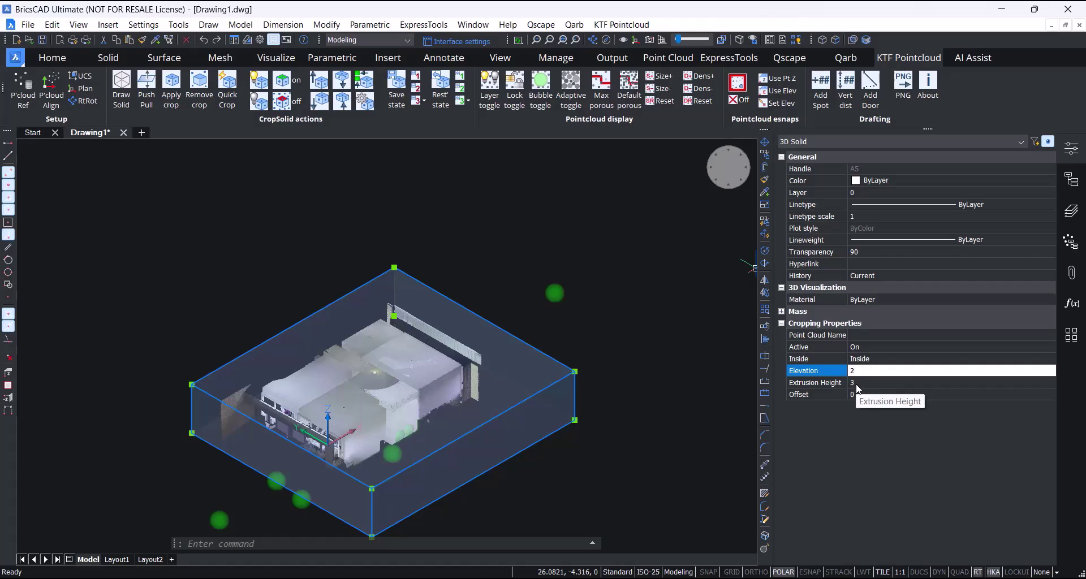
Set the crop solid's extrusion height to 1 and deselect it.
click(857, 384)
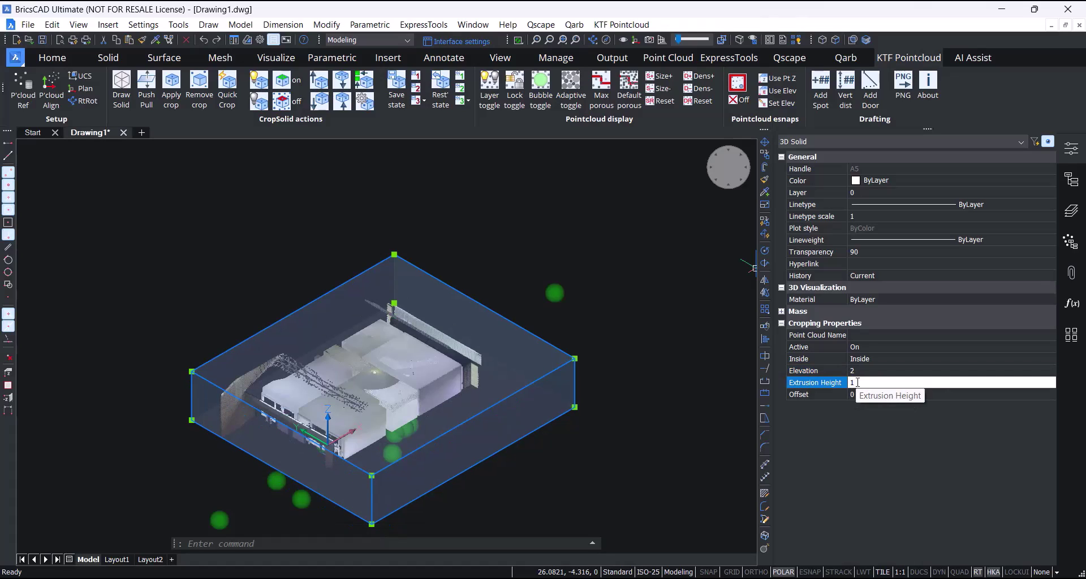
text(1)
key(Return)
key(Escape)
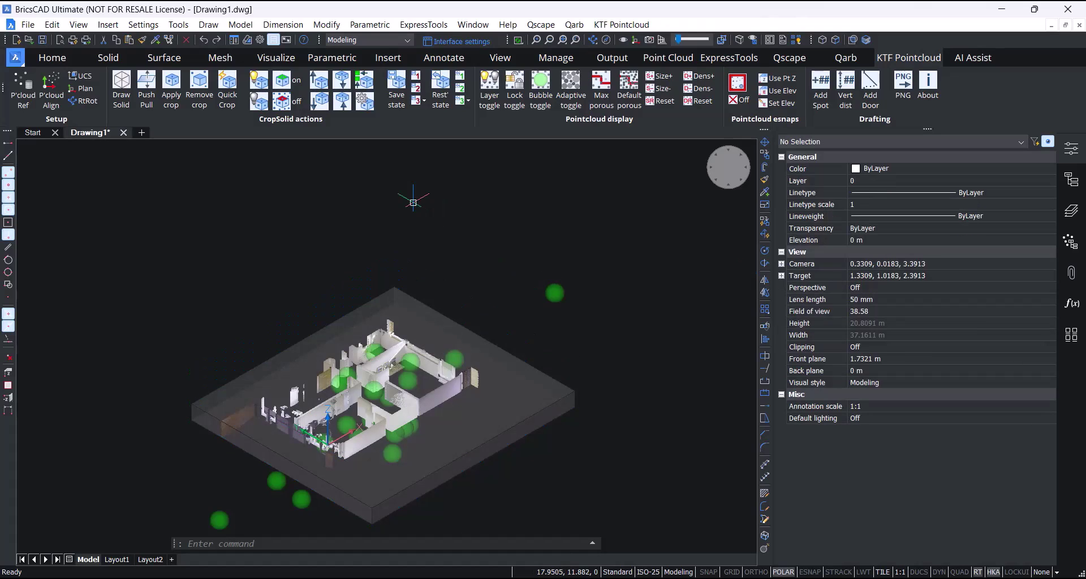
Test the crop solid's visibility and leave it hidden, and switch the cropping off and back on.
click(260, 105)
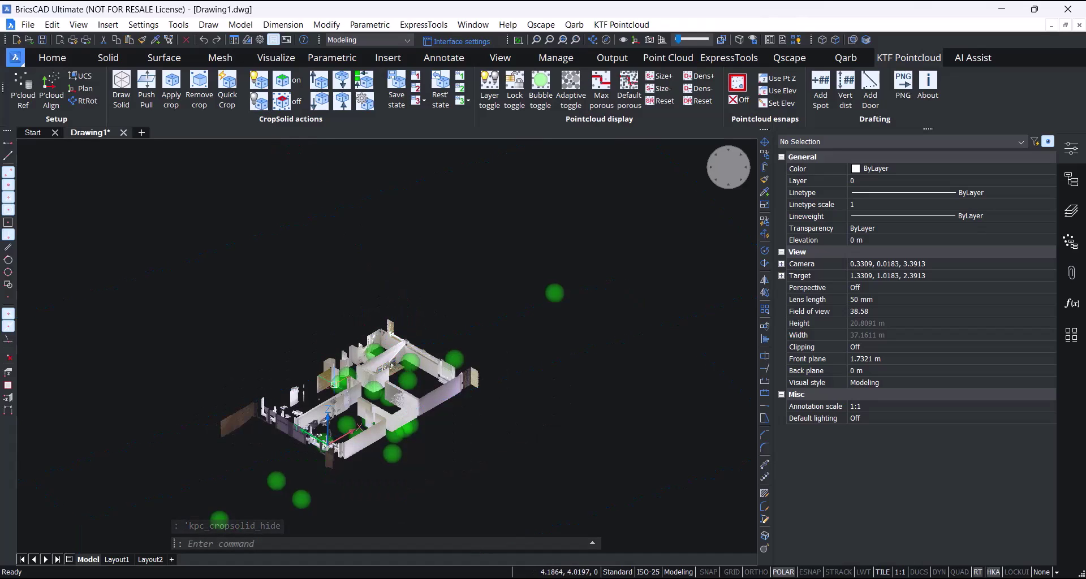
click(257, 98)
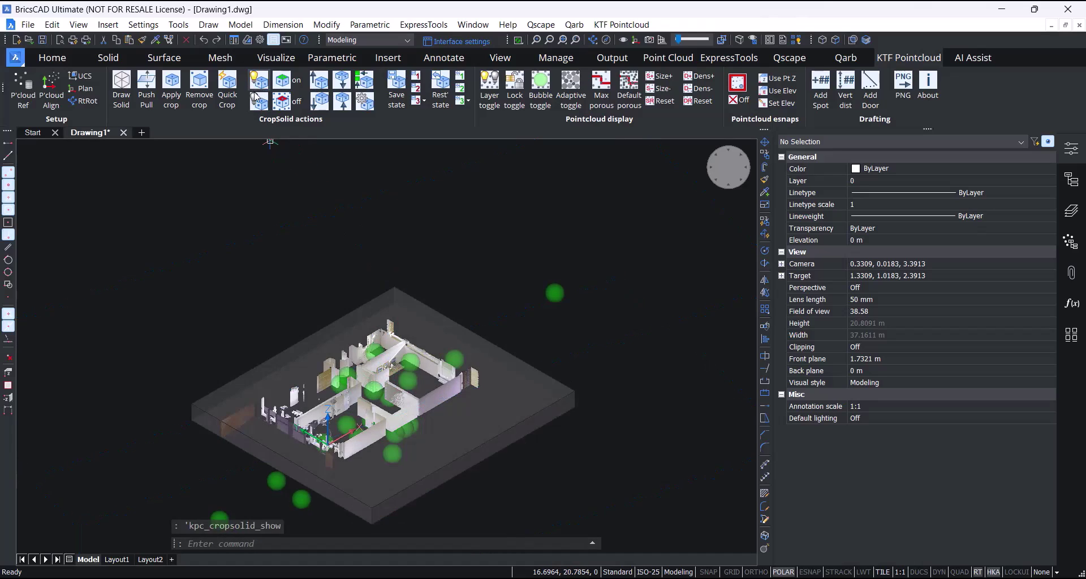
click(259, 101)
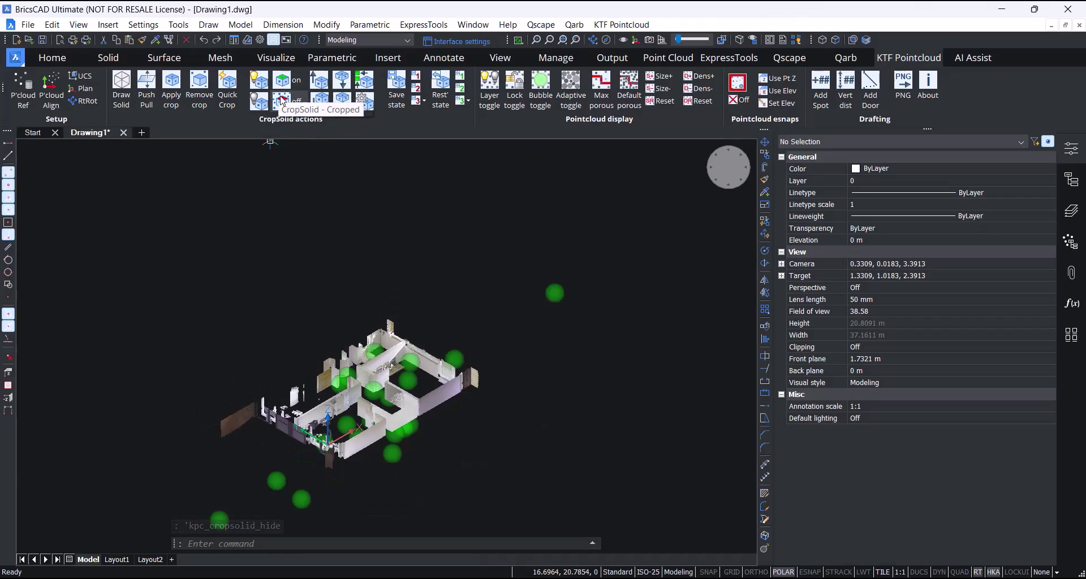
click(281, 103)
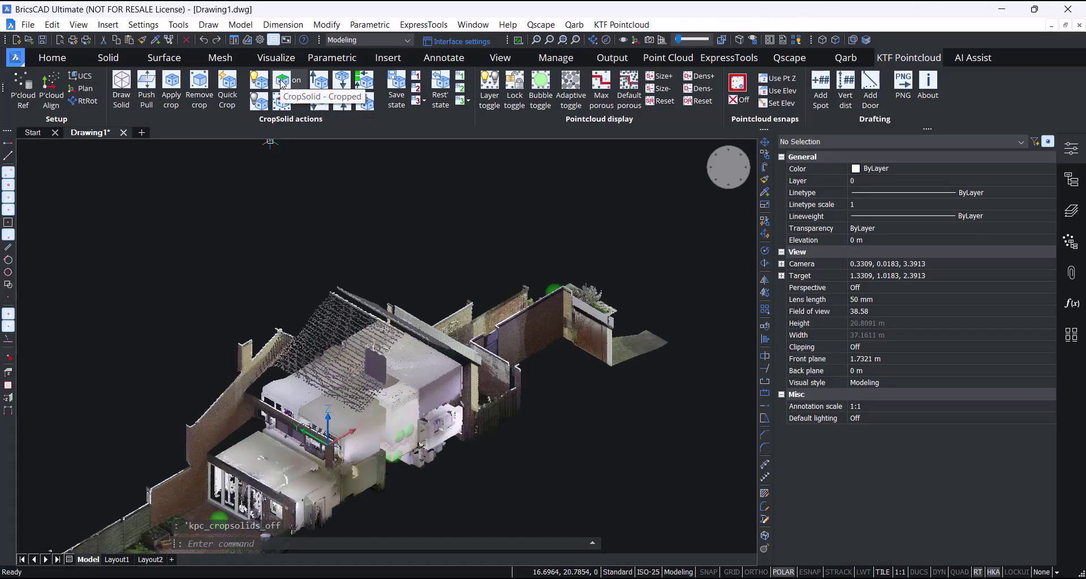
click(282, 80)
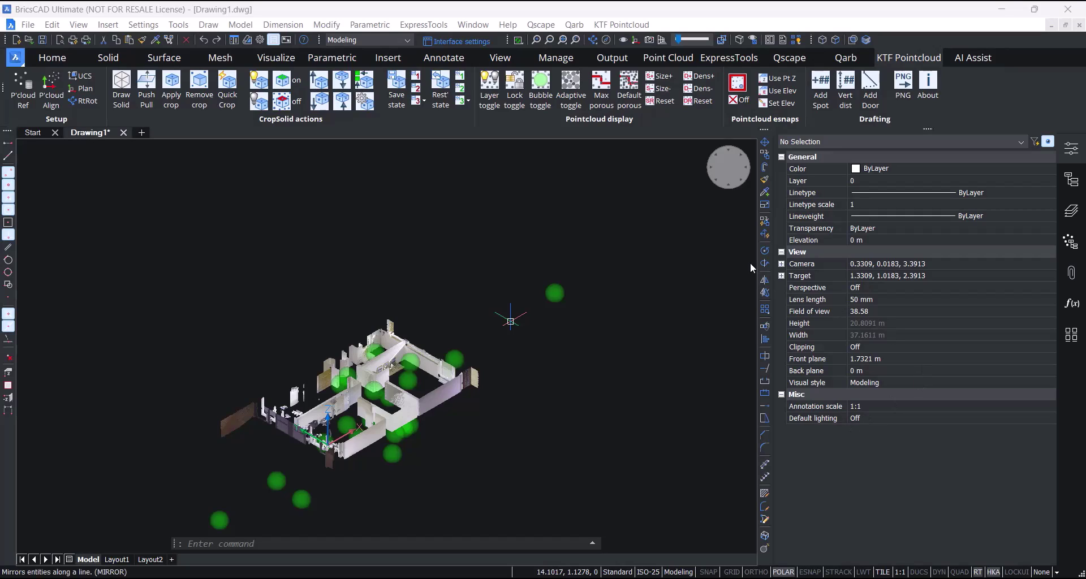
Switch the LookFrom control to UCS mode and show the cropped house in a top view aligned with the UCS.
click(728, 167)
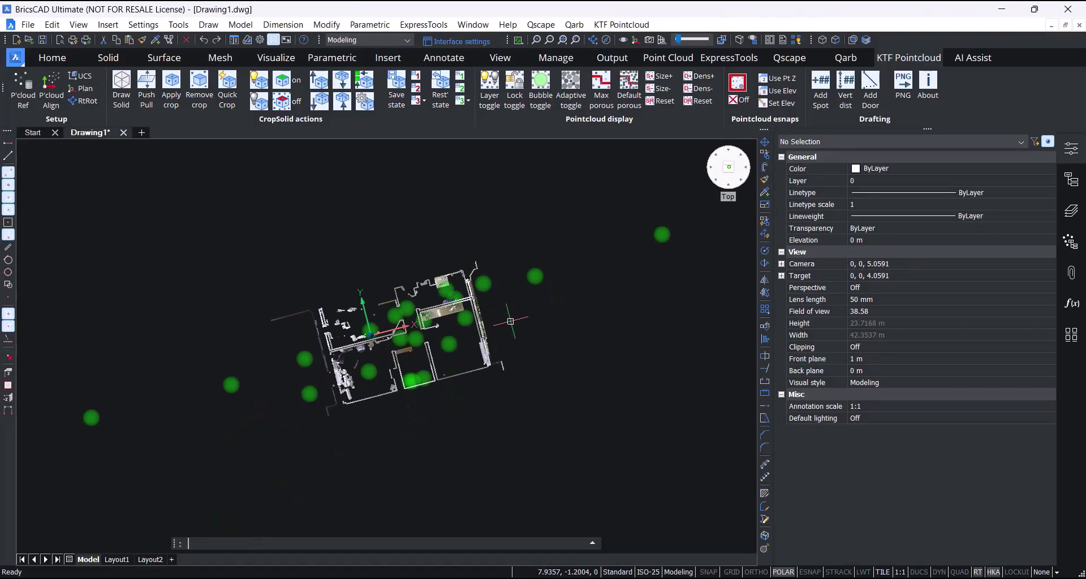
right_click(729, 167)
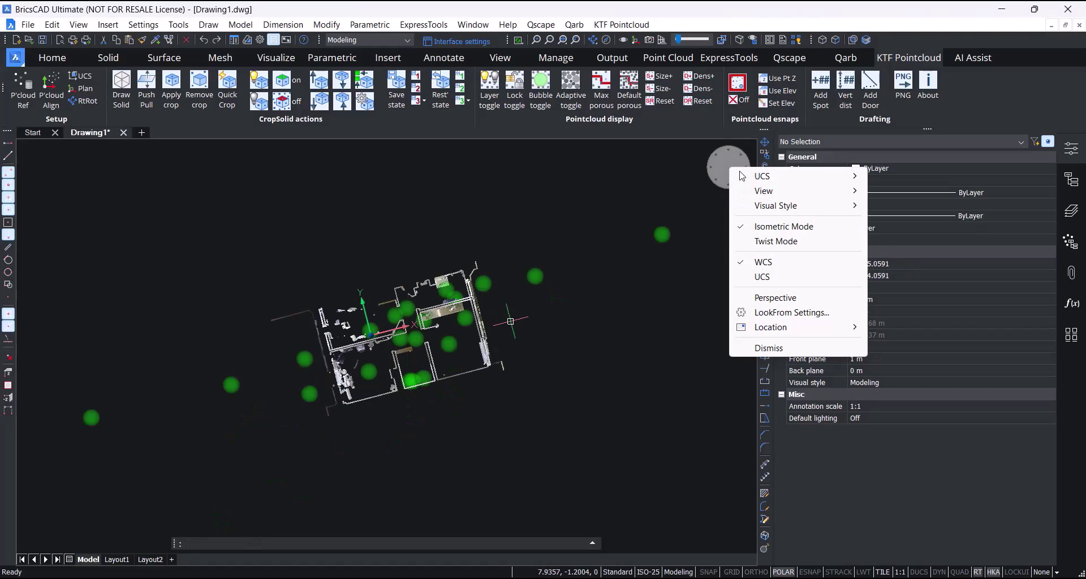
click(751, 278)
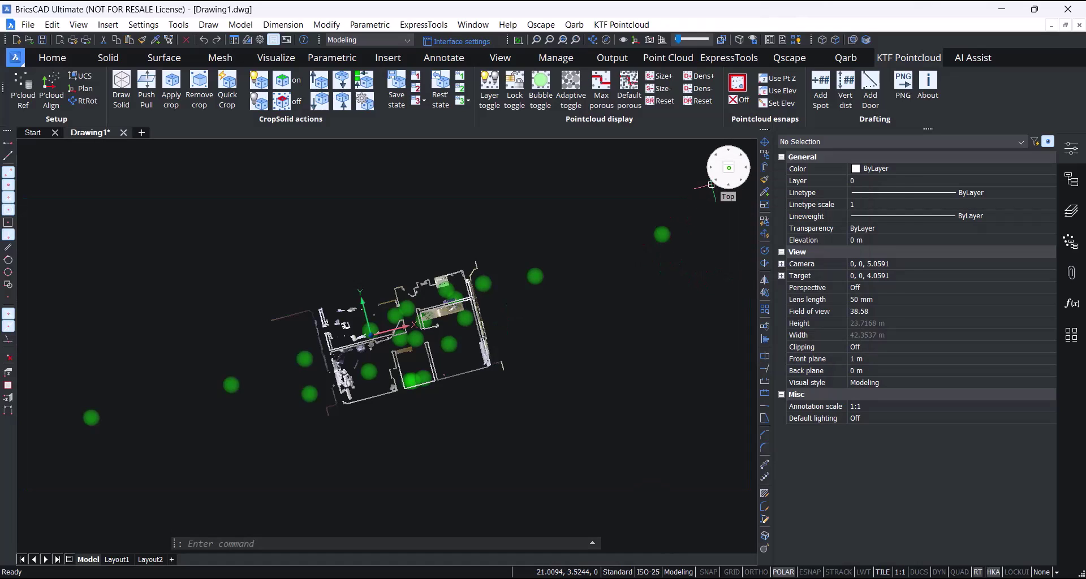
click(711, 184)
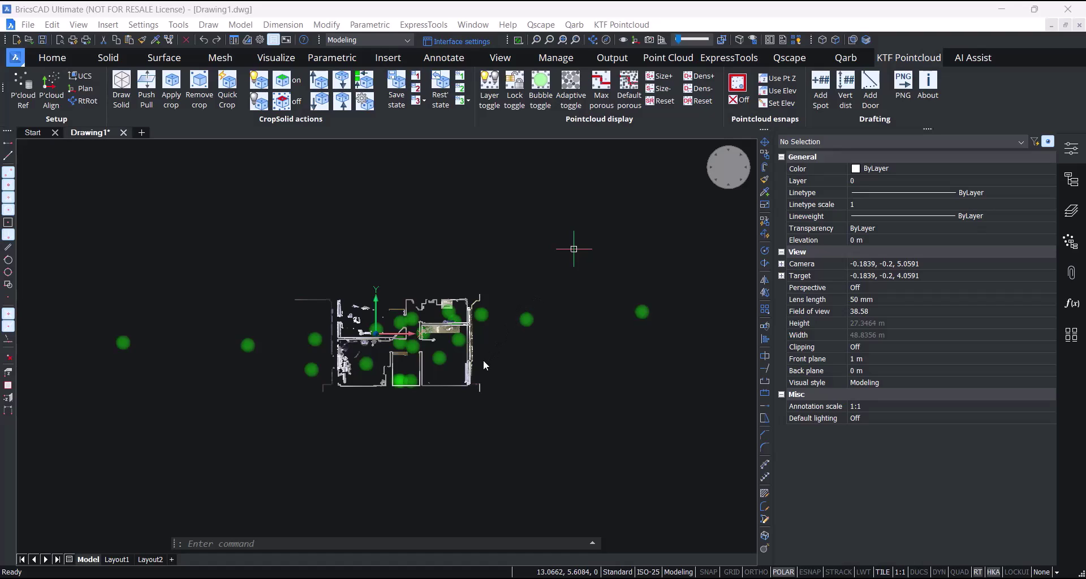
scroll(484, 358, up, 5)
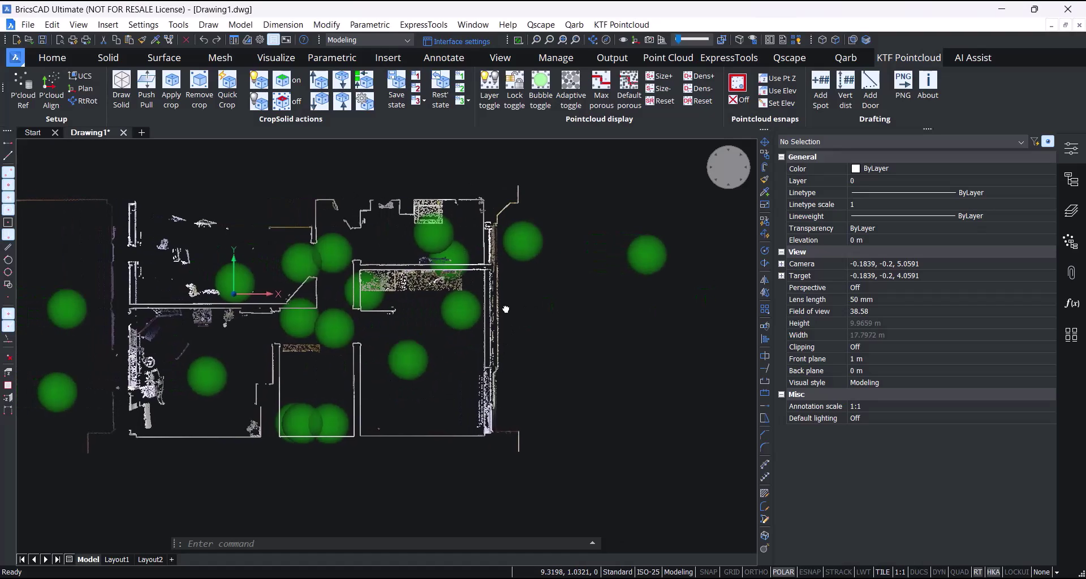
Nudge the crop solid up along the UCS Z axis in 0.1 increments and back down in plan view.
click(319, 83)
click(319, 83)
click(318, 102)
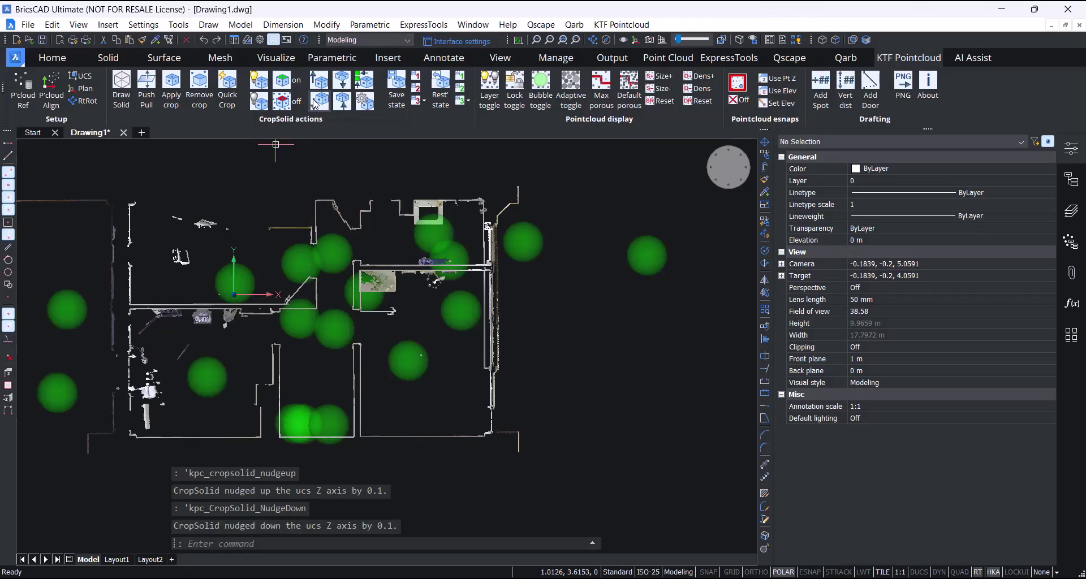
click(316, 103)
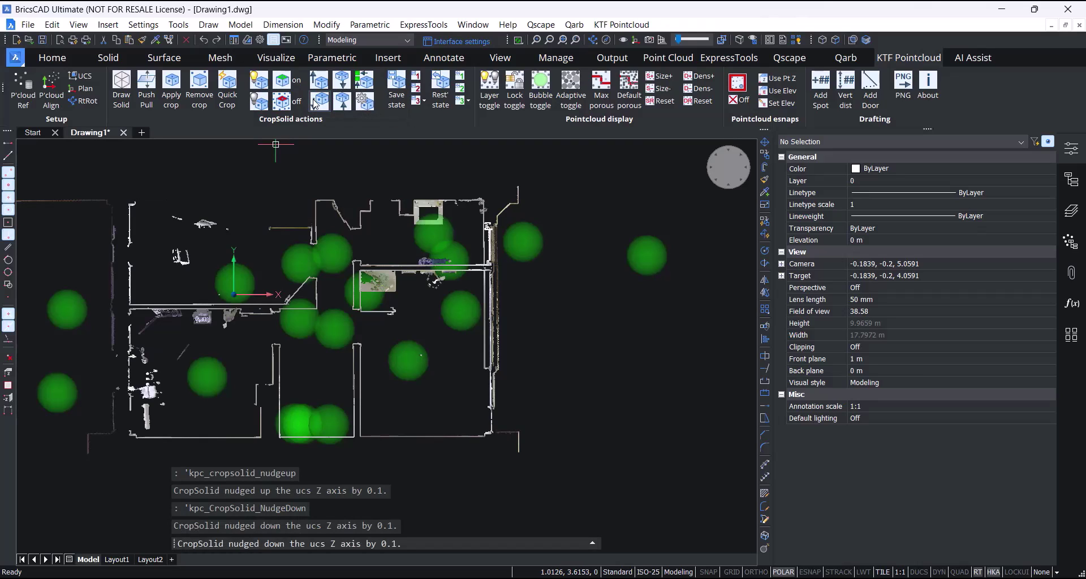
Show the cropped house in an isometric view and nudge the crop solid up and back down in 0.1 increments.
click(737, 187)
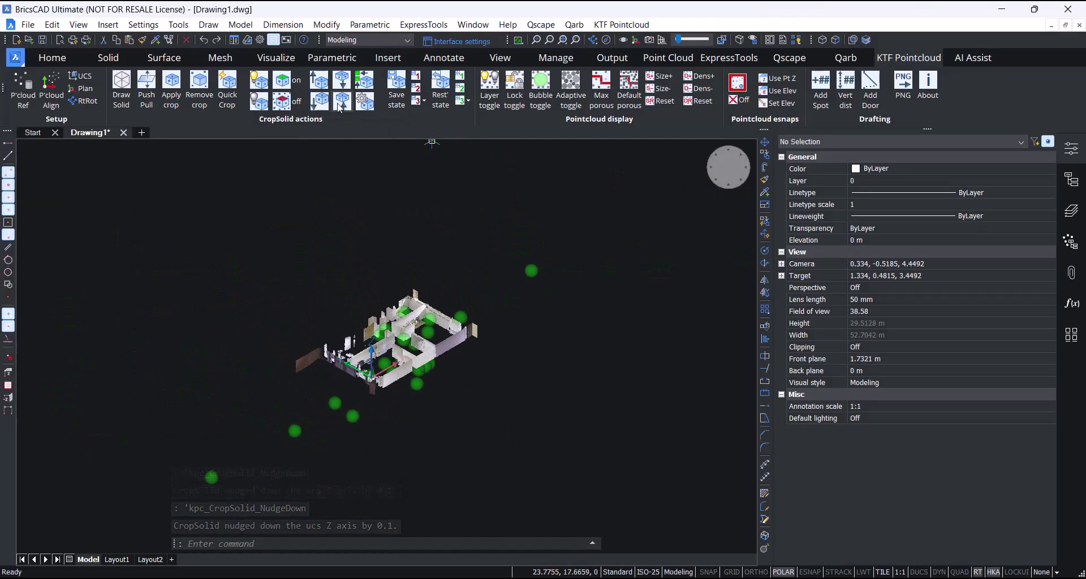
click(317, 82)
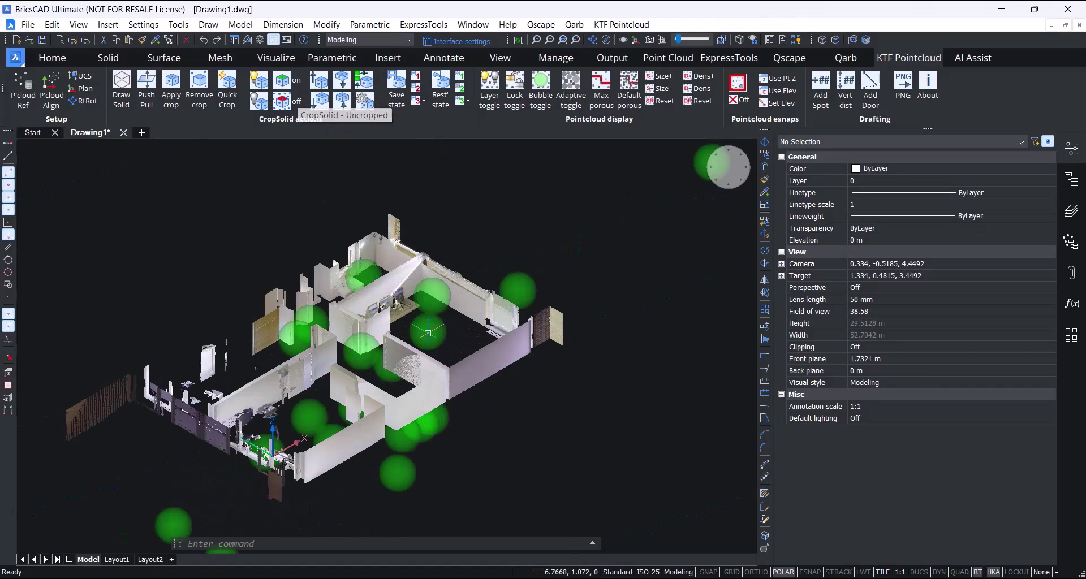
click(325, 84)
click(325, 84)
click(318, 105)
click(319, 105)
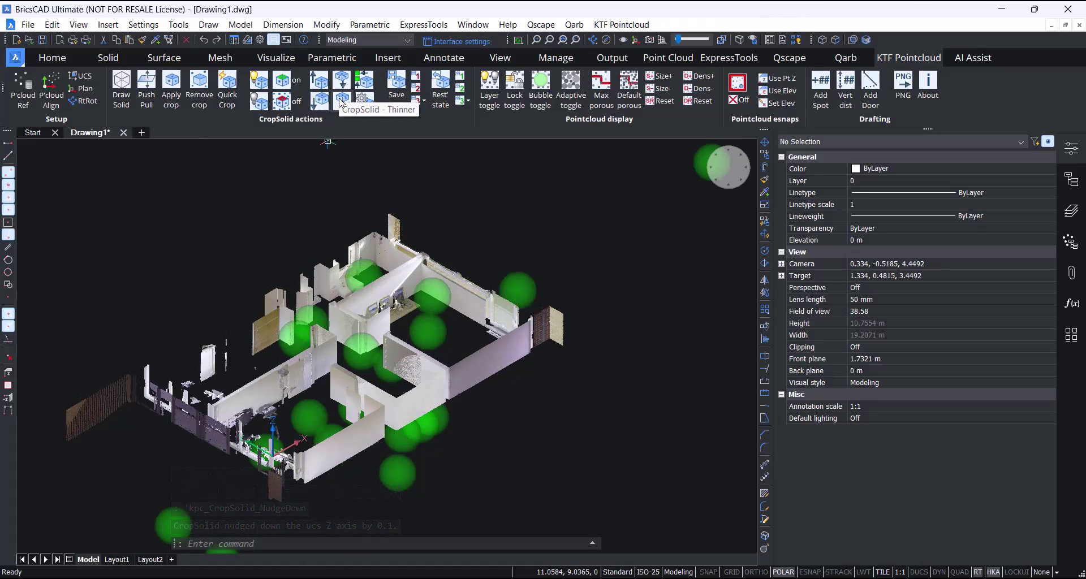
Reduce the crop solid's thickness to 0.7 in 0.1 increments.
click(342, 102)
click(342, 102)
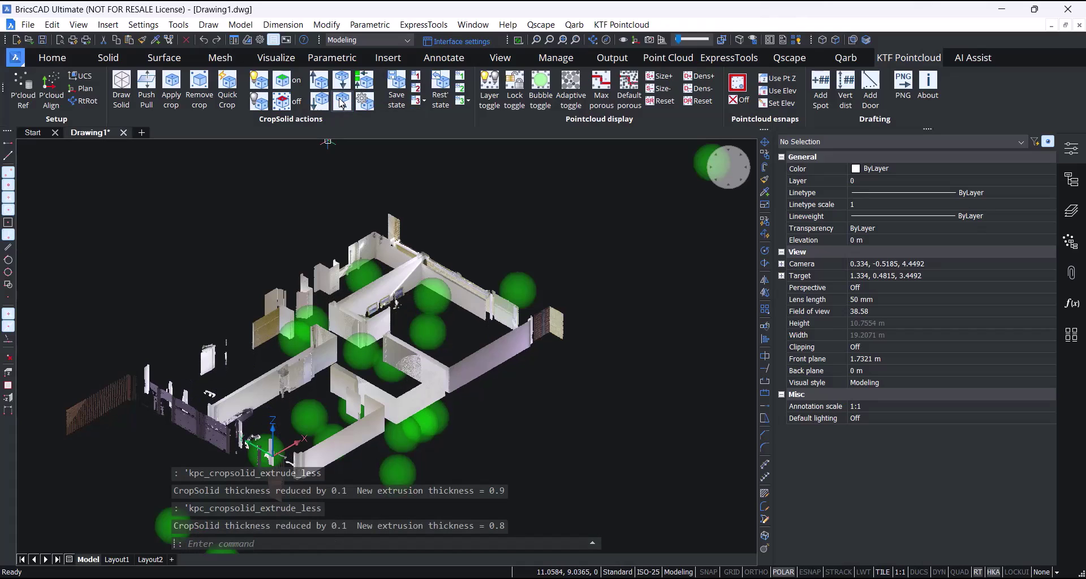
click(342, 102)
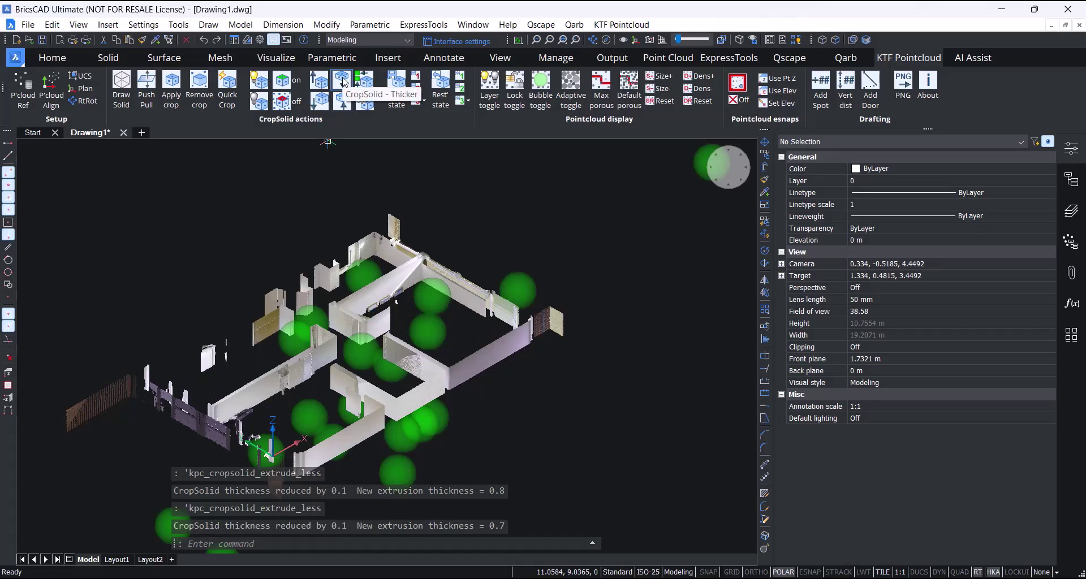
Thicken the crop solid past 1 in 0.1 increments and thin it back to 0.9.
click(342, 80)
click(342, 80)
click(343, 81)
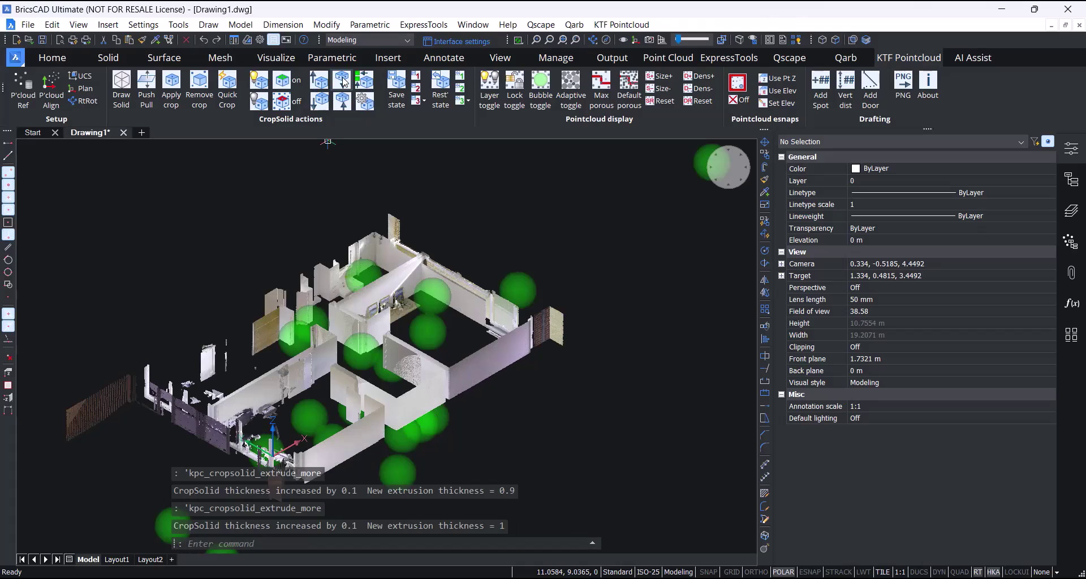
click(343, 81)
click(342, 102)
click(342, 102)
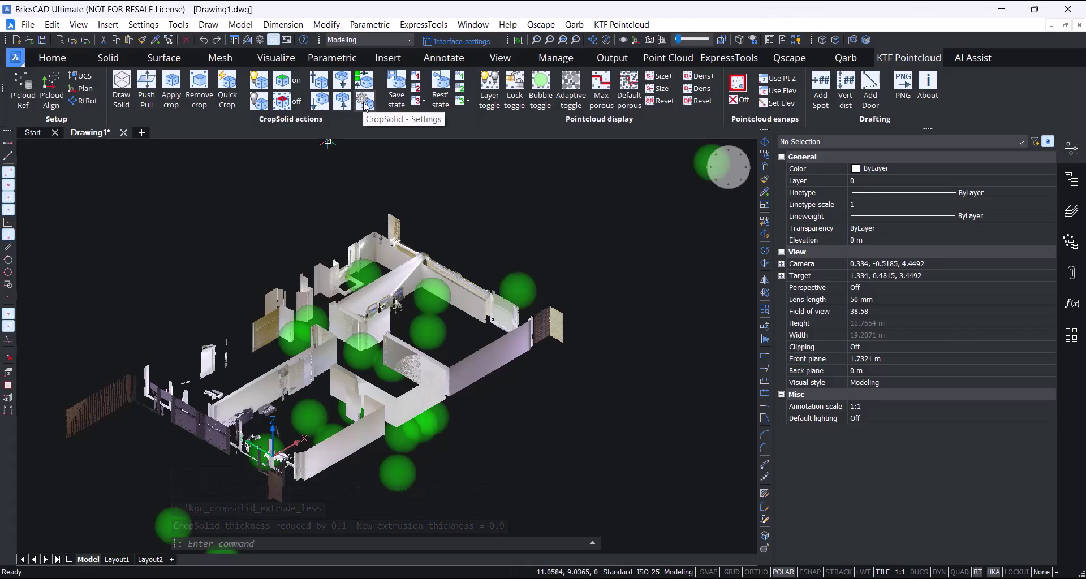
Set the extrude thickness to 5 in the CropSolid settings.
click(365, 102)
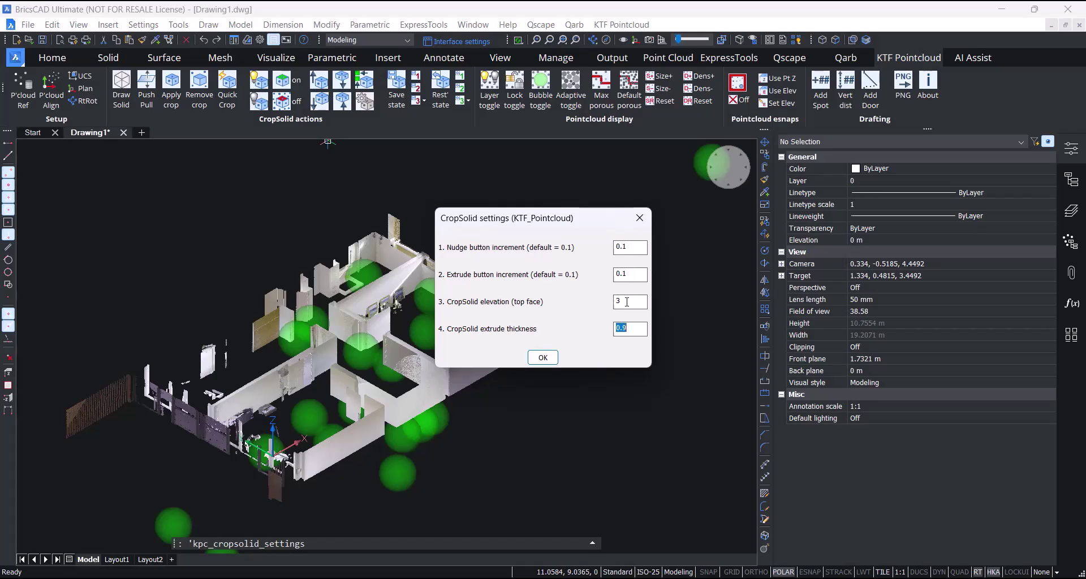
click(634, 331)
drag(630, 329, 612, 329)
text(5)
click(546, 358)
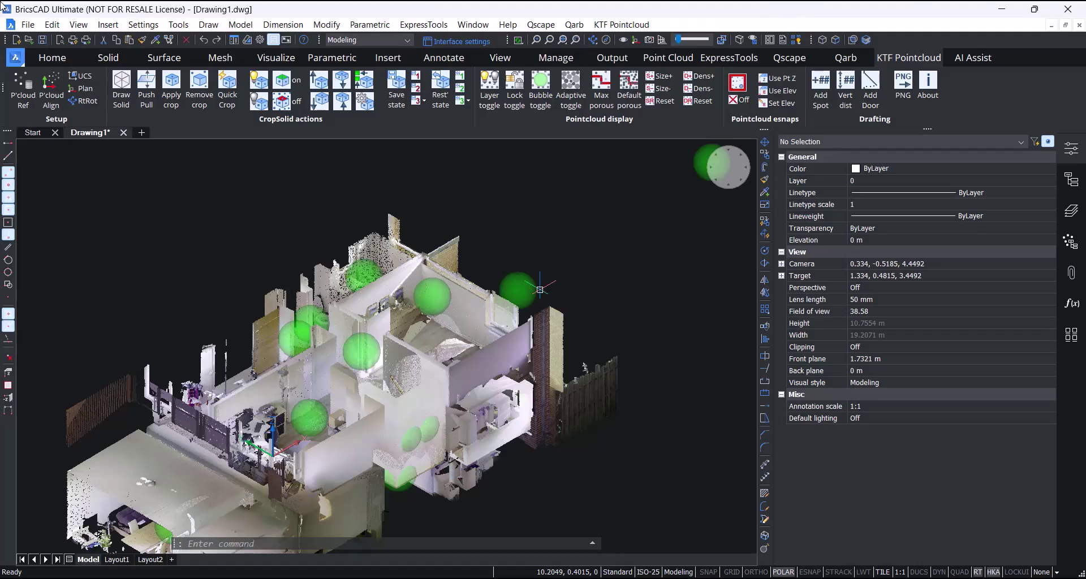
Open the bedroom's scan bubble, enlarge its viewer beside the model, and turn the view toward the doorway.
double_click(434, 299)
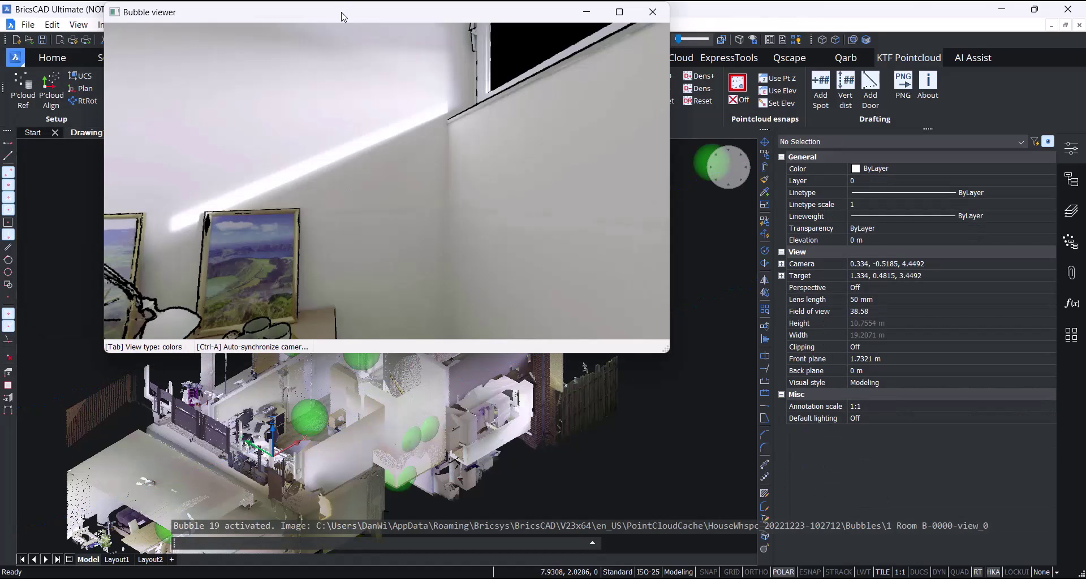
drag(343, 17, 731, 59)
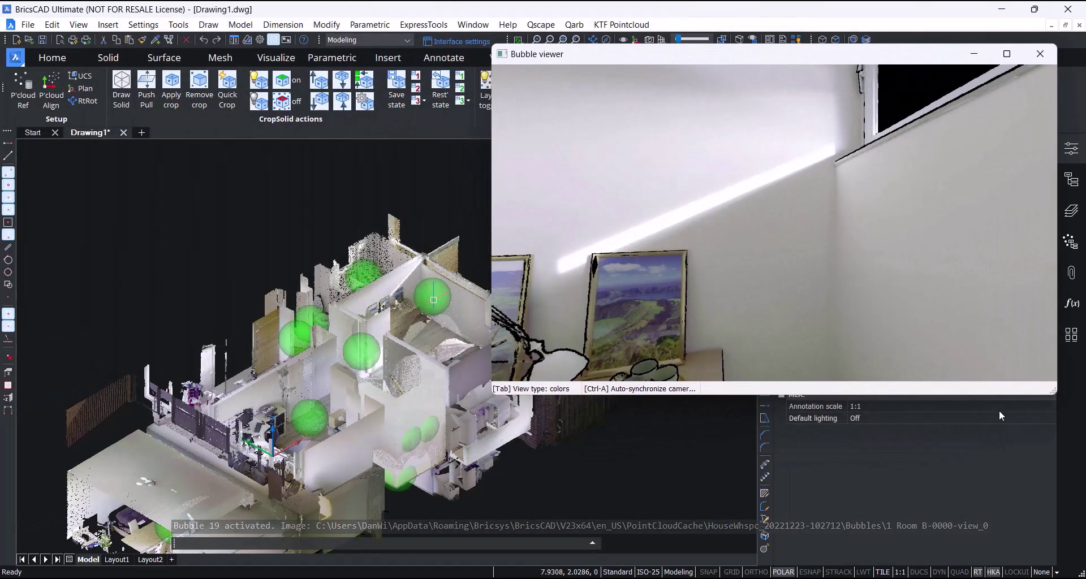
drag(1042, 395, 1032, 578)
drag(701, 233, 745, 224)
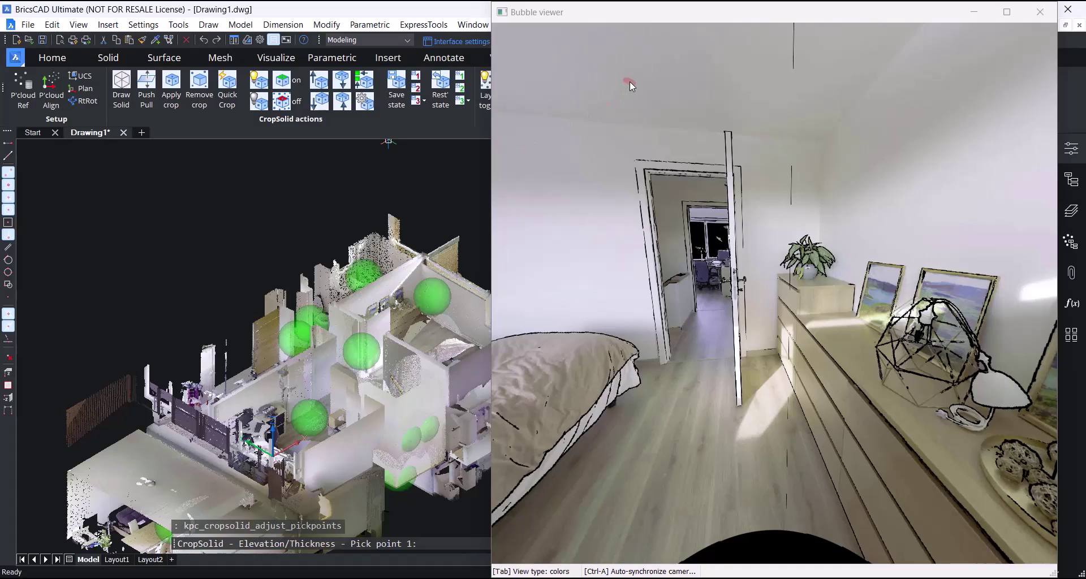
Set the crop solid's elevation and thickness by picking a ceiling point and a floor point in the bedroom bubble, and close the viewer.
scroll(629, 81, up, 5)
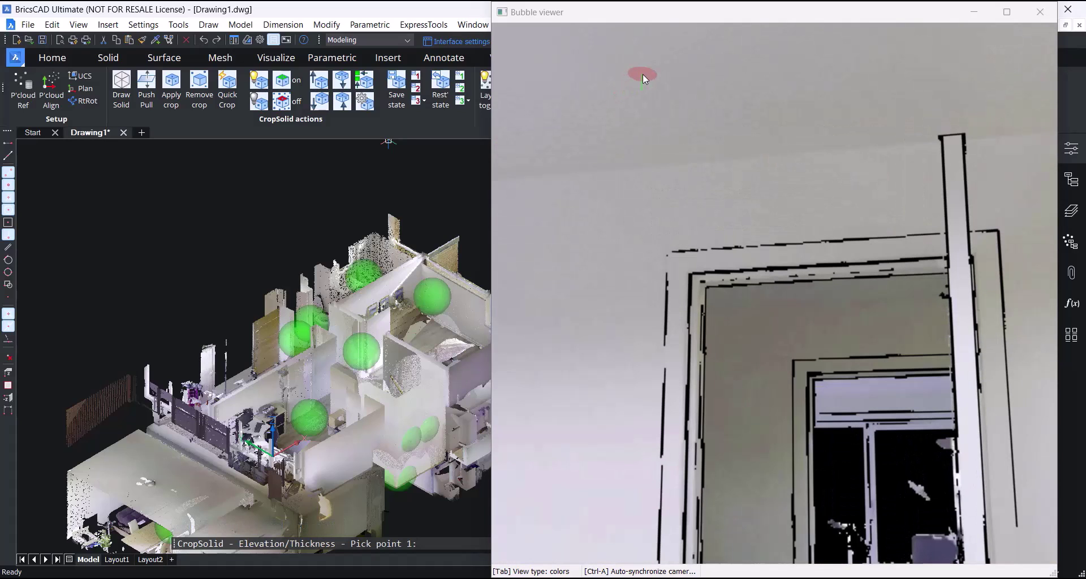
click(642, 74)
scroll(644, 74, down, 5)
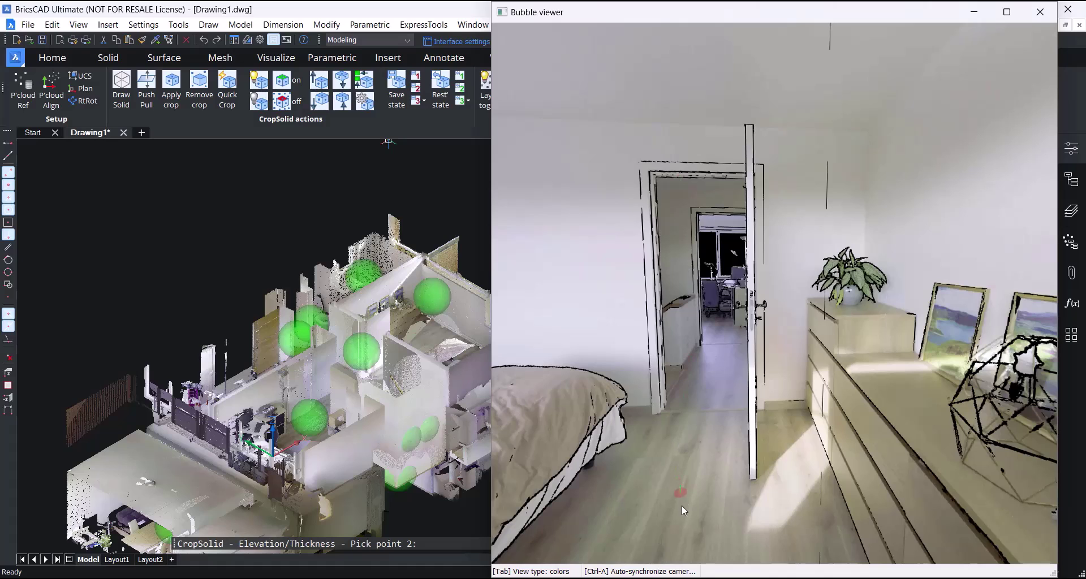
scroll(681, 509, up, 5)
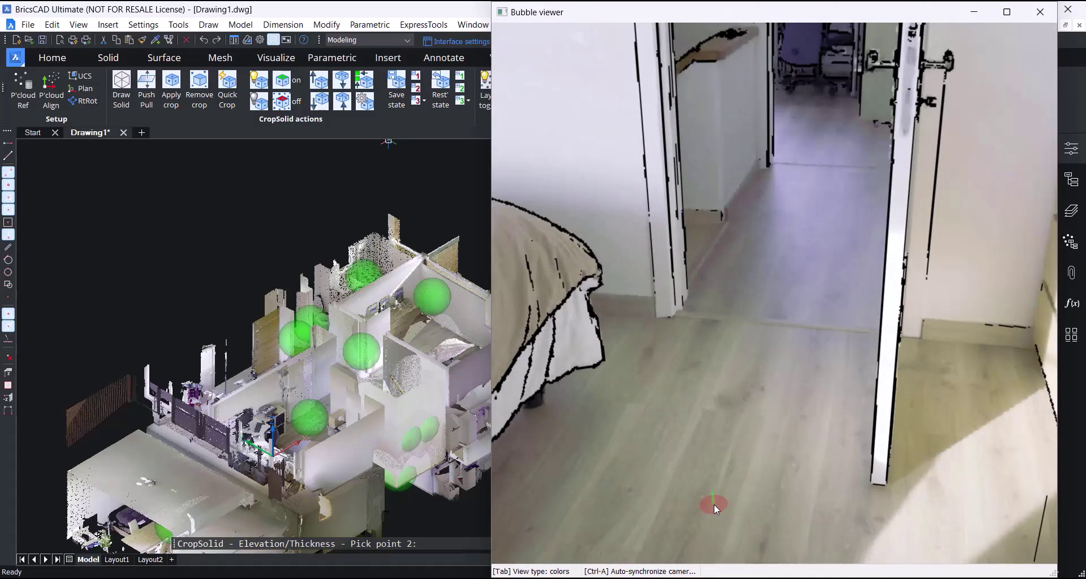
click(714, 504)
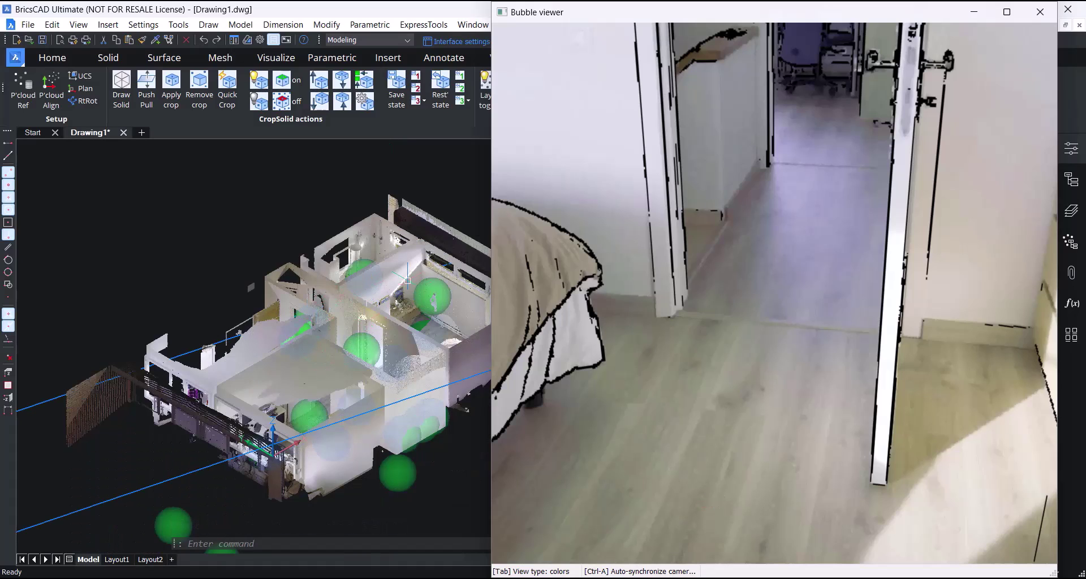
click(1038, 12)
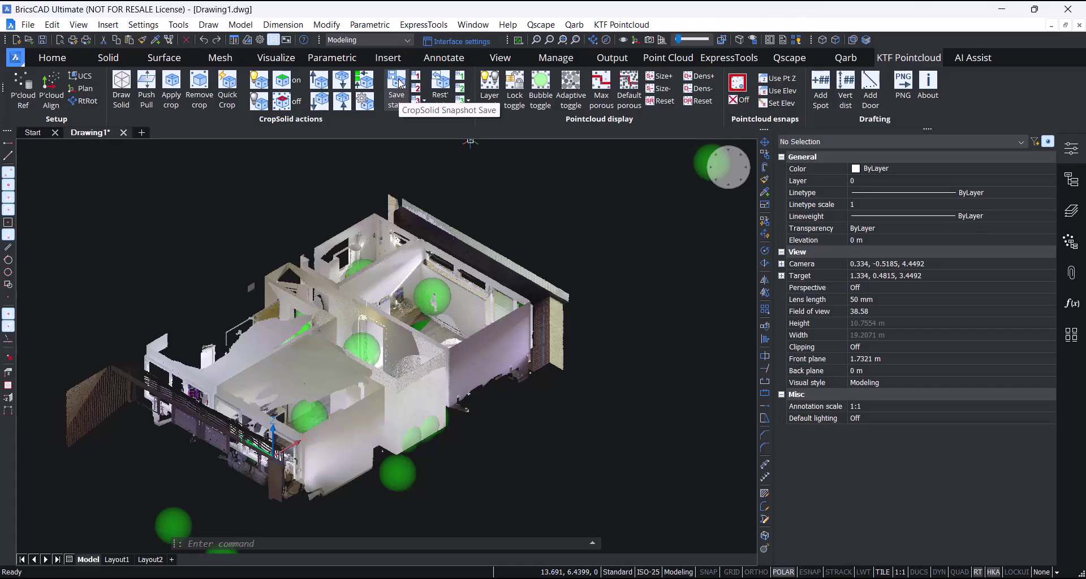
Save the current crop solid state under the name floor1.
click(398, 84)
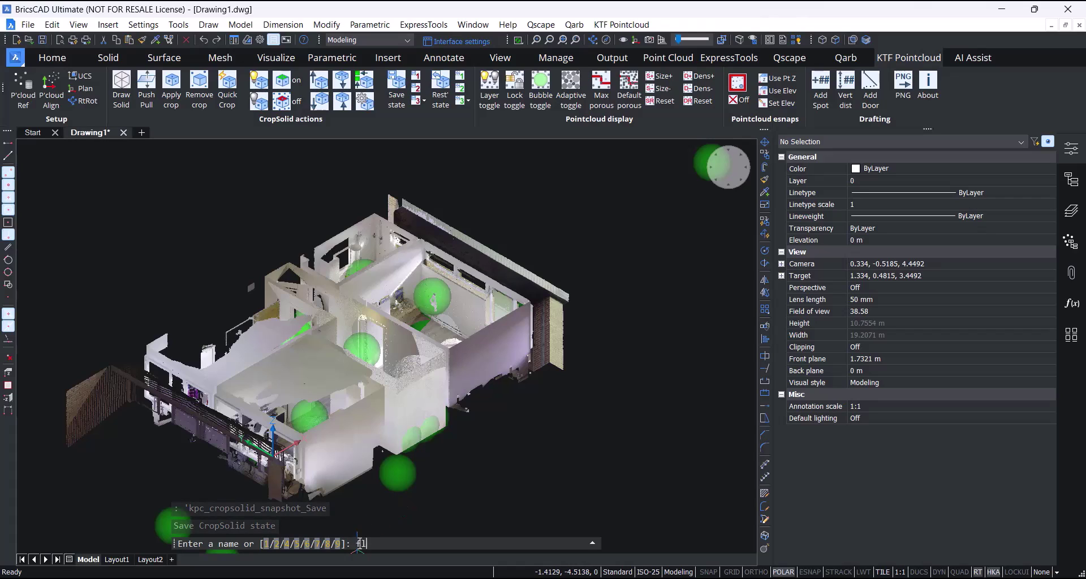
text(oor1)
key(Return)
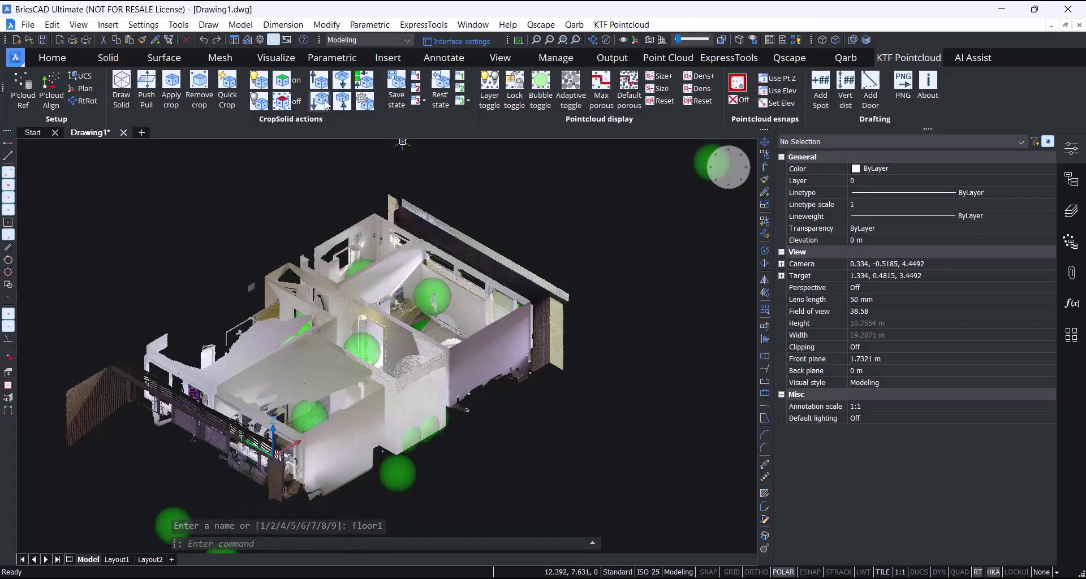
Thin the crop solid to 1.07, nudge it up the Z axis in 0.1 steps, and save the result as snapshot 1.
click(342, 102)
click(343, 102)
click(342, 102)
click(342, 102)
click(342, 102)
click(342, 102)
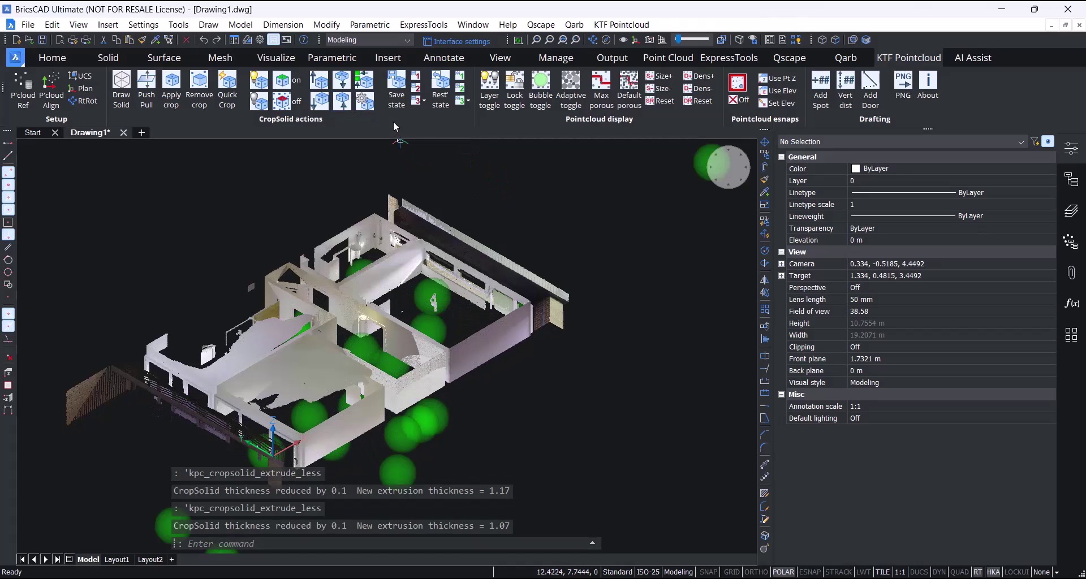
click(319, 80)
click(319, 79)
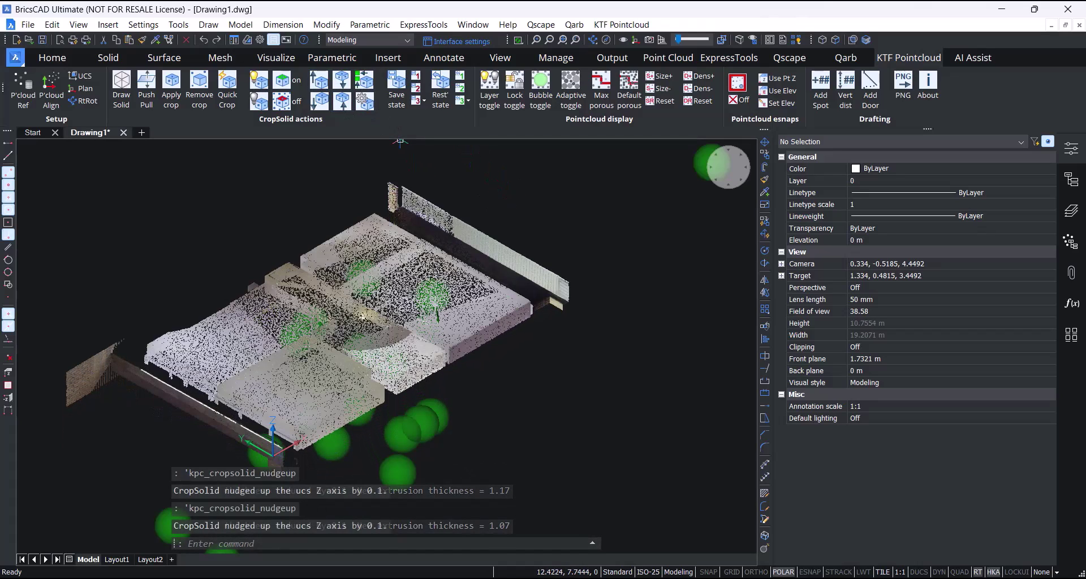
click(423, 101)
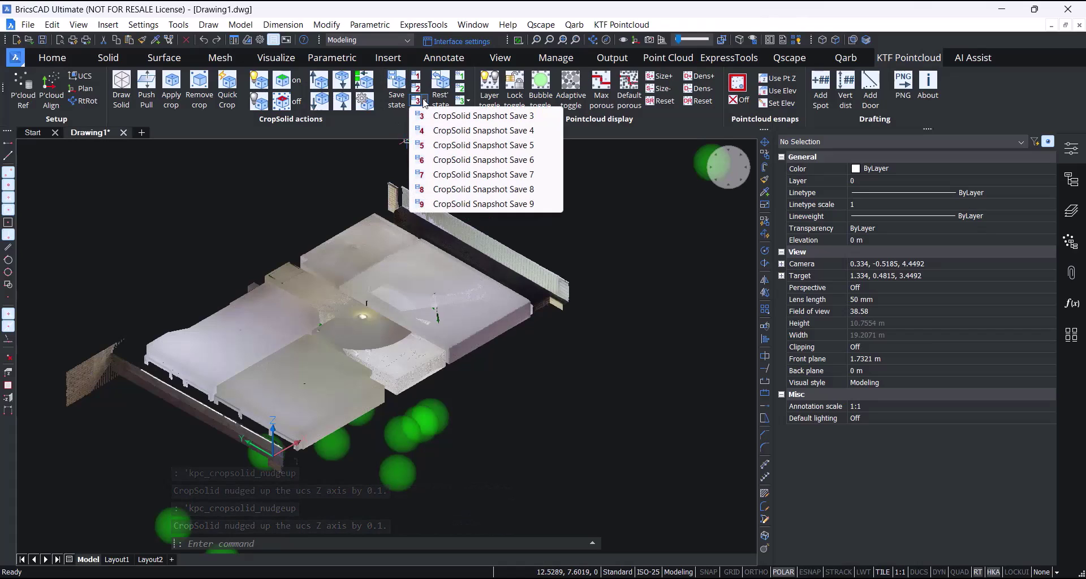
click(417, 77)
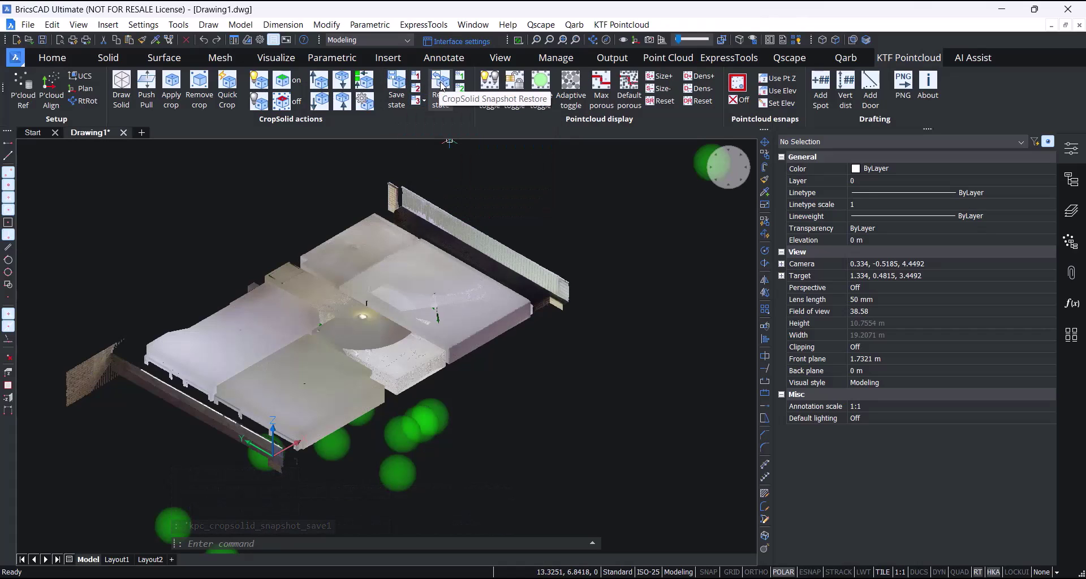
Restore the saved crop solid state floor1.
click(442, 84)
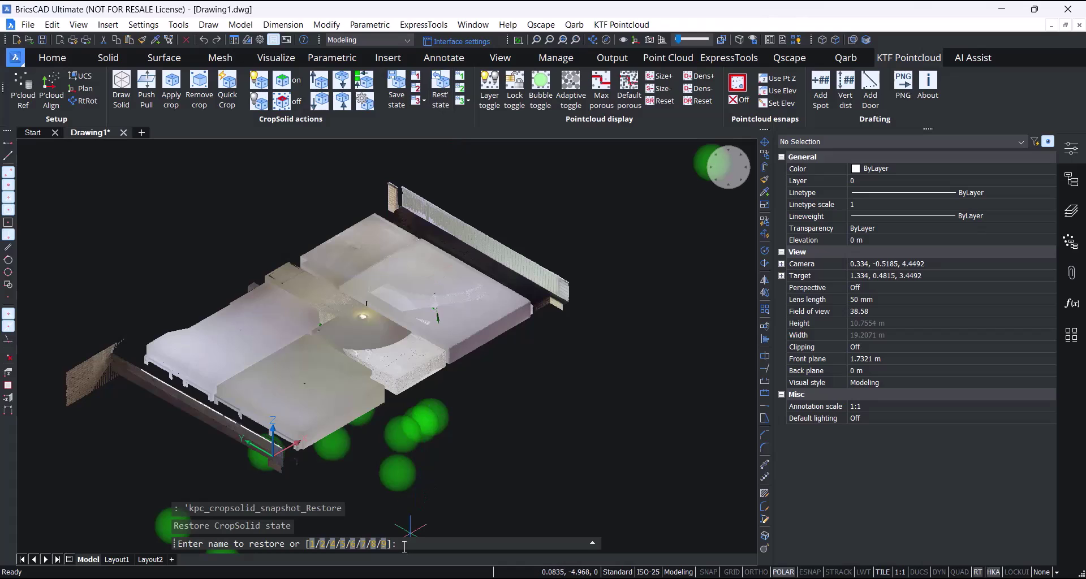
text(floor1)
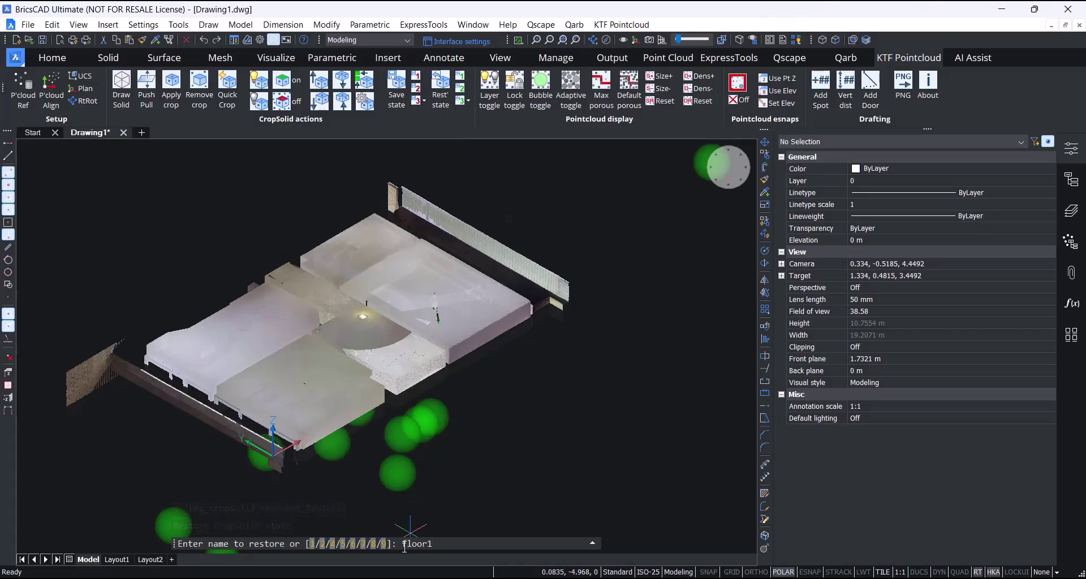
key(Return)
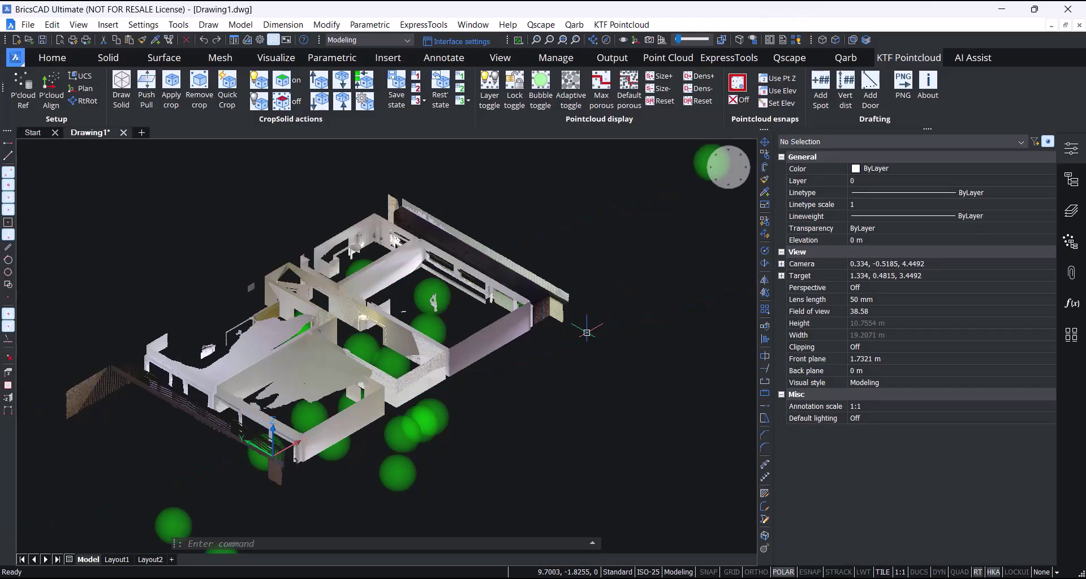
Show the crop solid and pull its top face upward to take in the roof.
click(258, 80)
scroll(299, 232, down, 3)
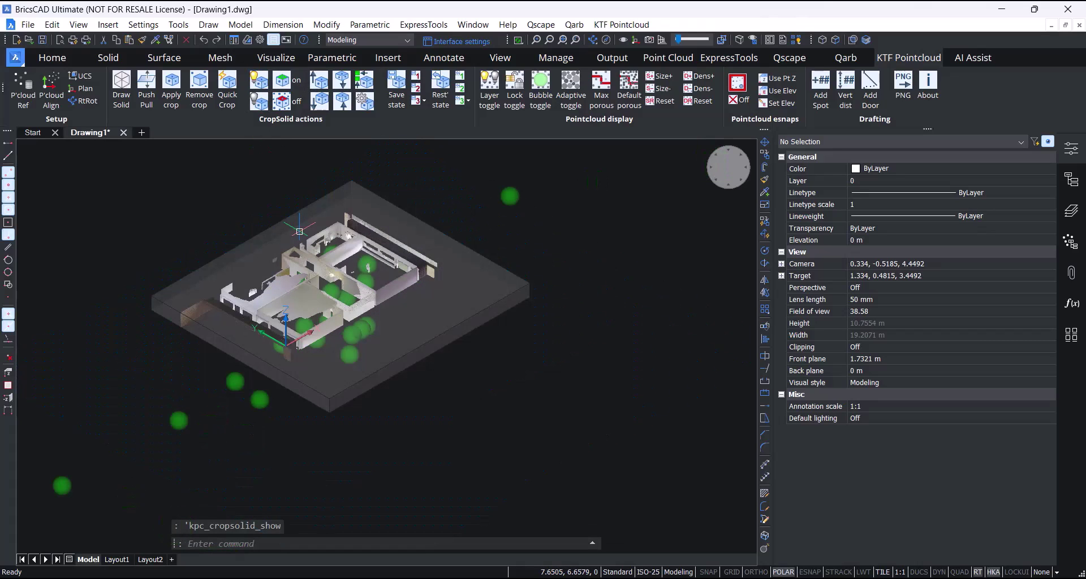
click(146, 90)
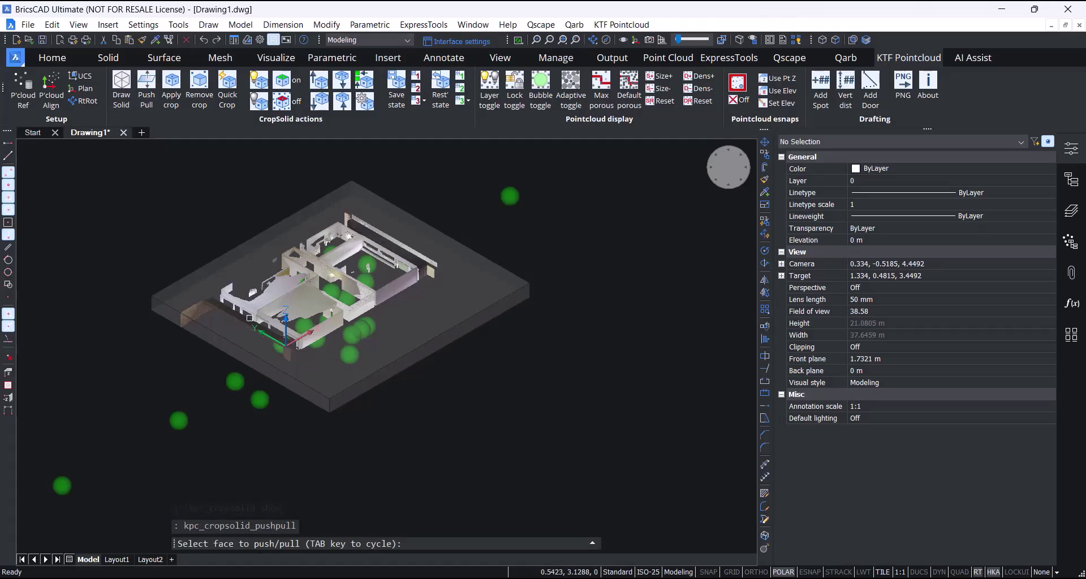
click(254, 331)
click(254, 244)
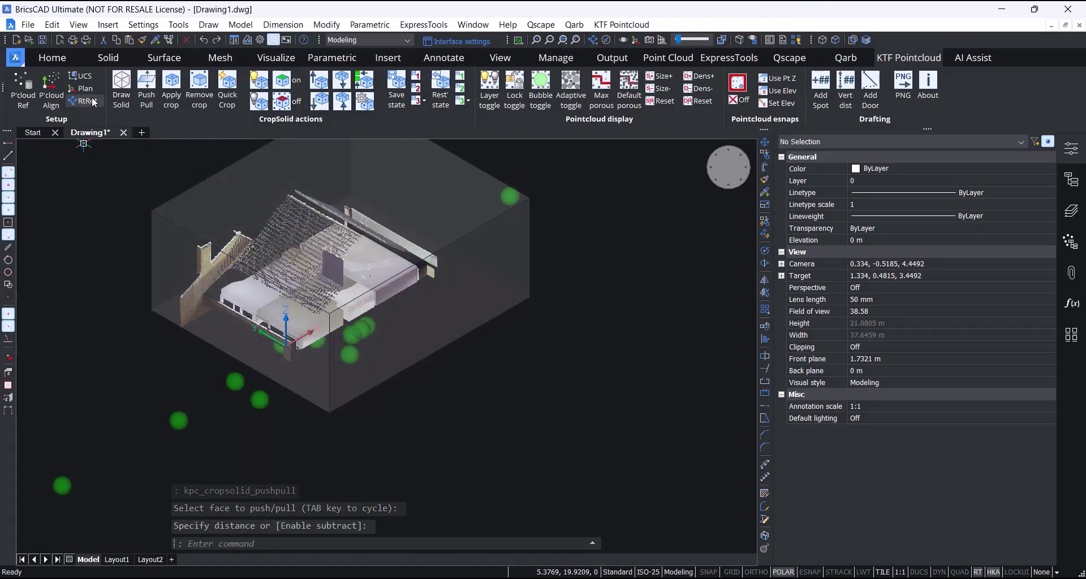
Pull the crop solid's bottom face down below the house and its front side face outward past the facade.
click(146, 79)
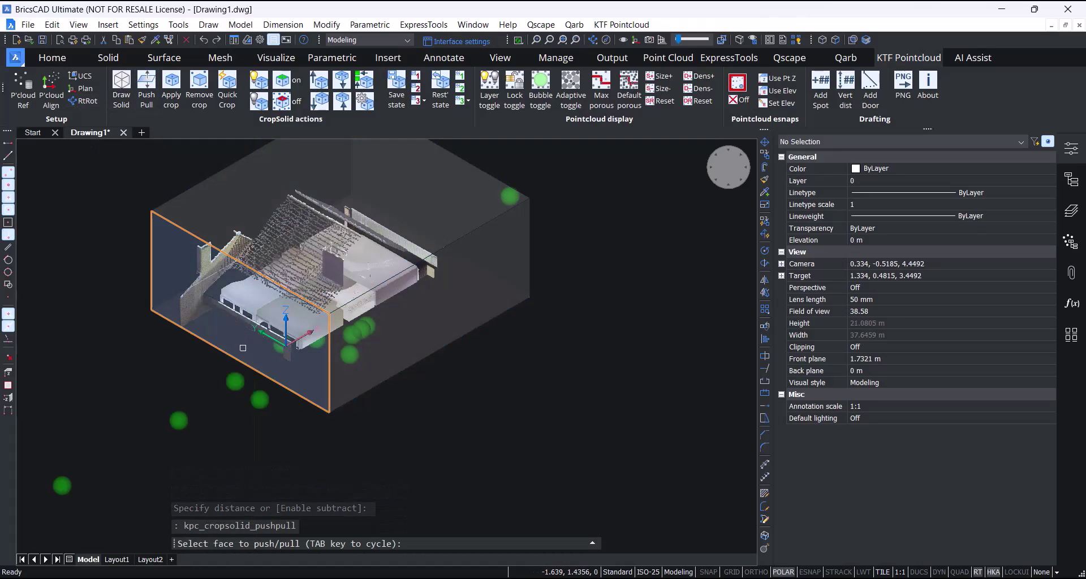
key(Tab)
click(242, 348)
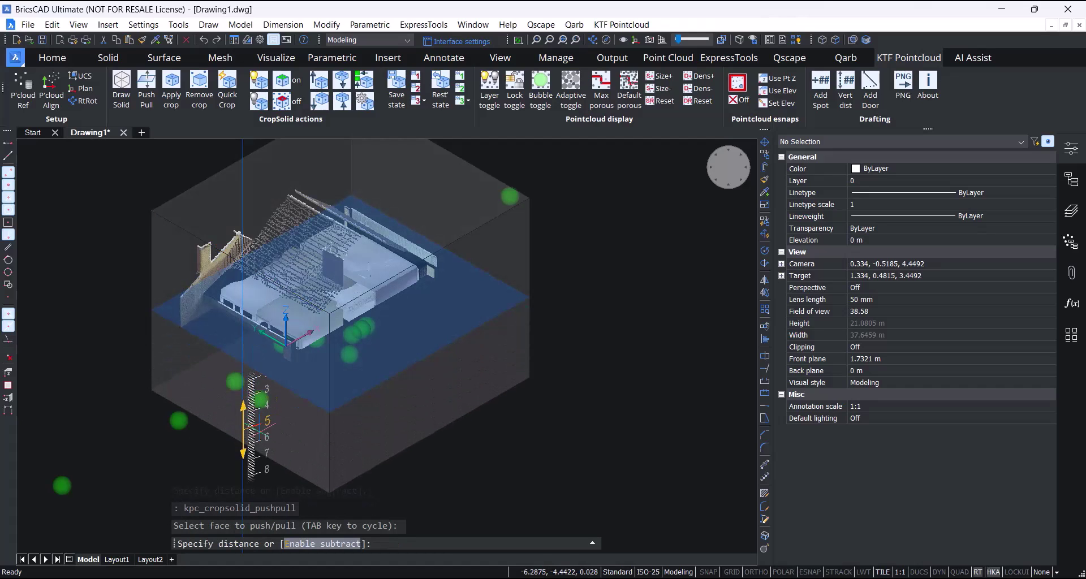
click(262, 438)
key(Return)
click(170, 339)
click(136, 345)
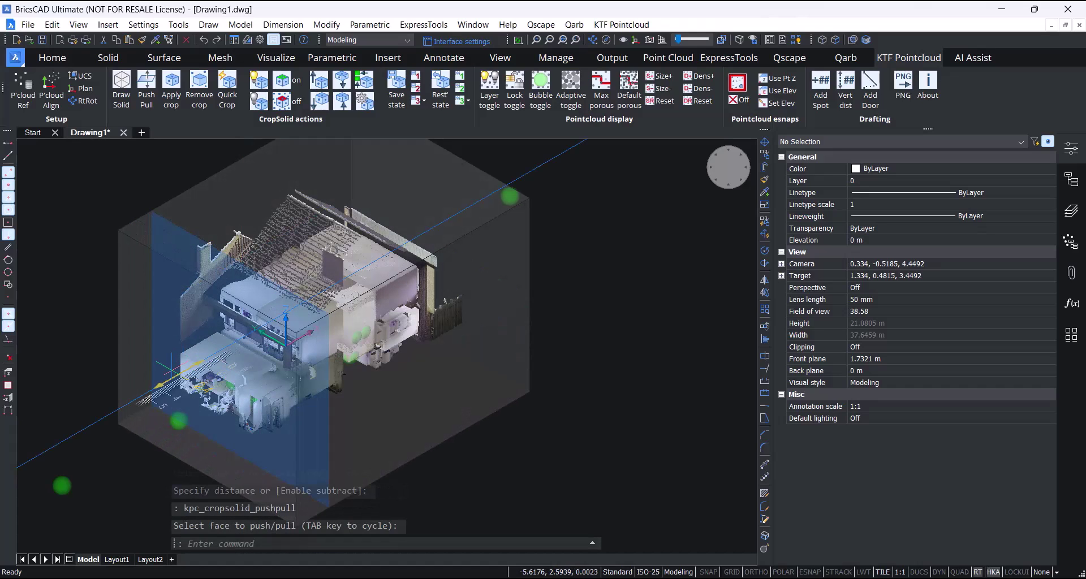
Push the crop solid's rear side face toward the front, leaving only a slice around the front facade.
key(Return)
click(516, 304)
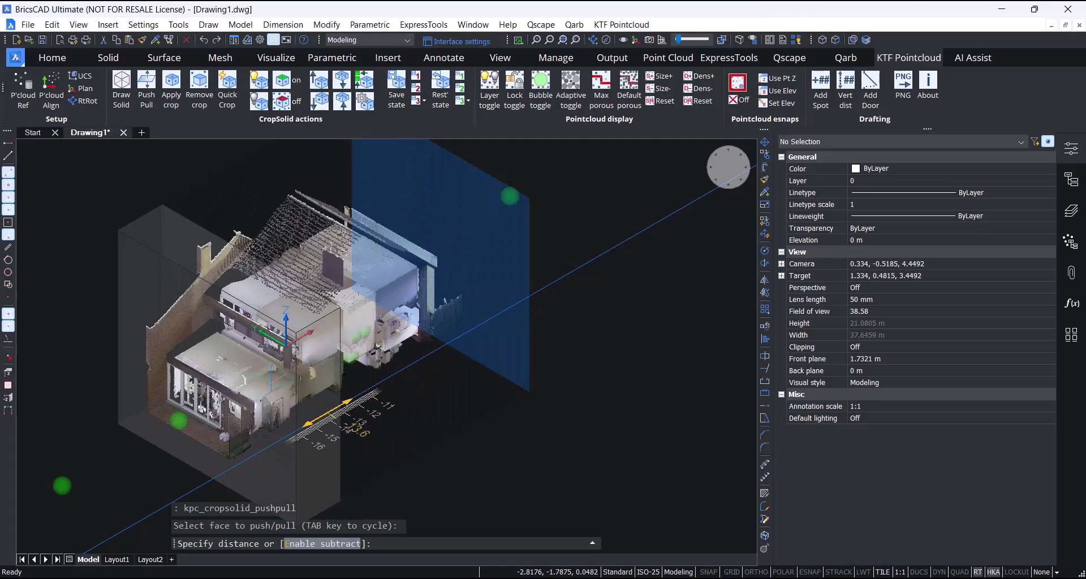
click(340, 430)
shift+middle_drag(345, 317, 516, 217)
mouse_move(424, 314)
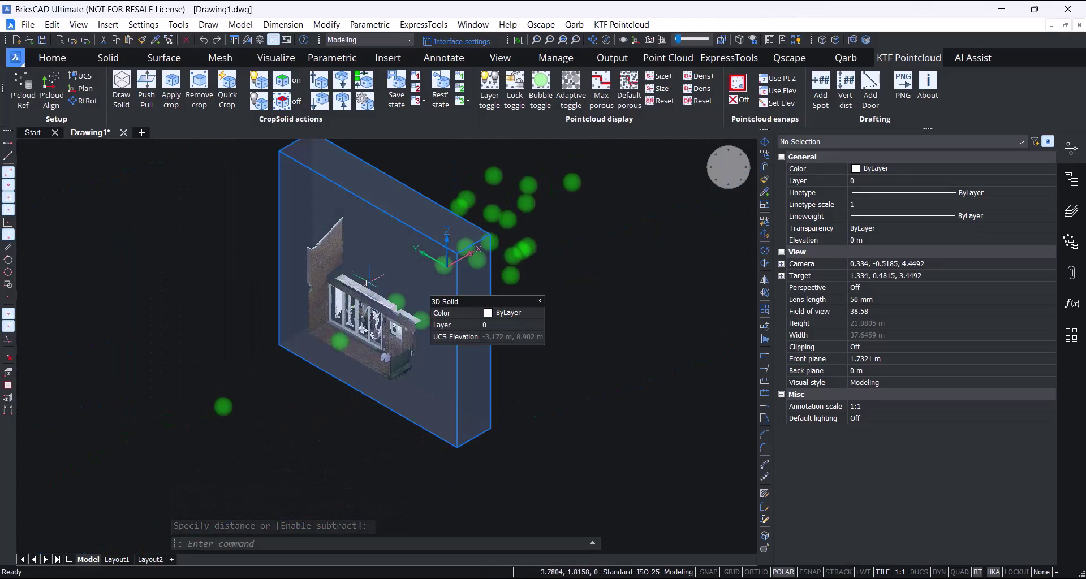
Align the UCS to the crop solid's front face by its bottom-left, bottom-edge and left-edge points, and save it as Front.
click(77, 78)
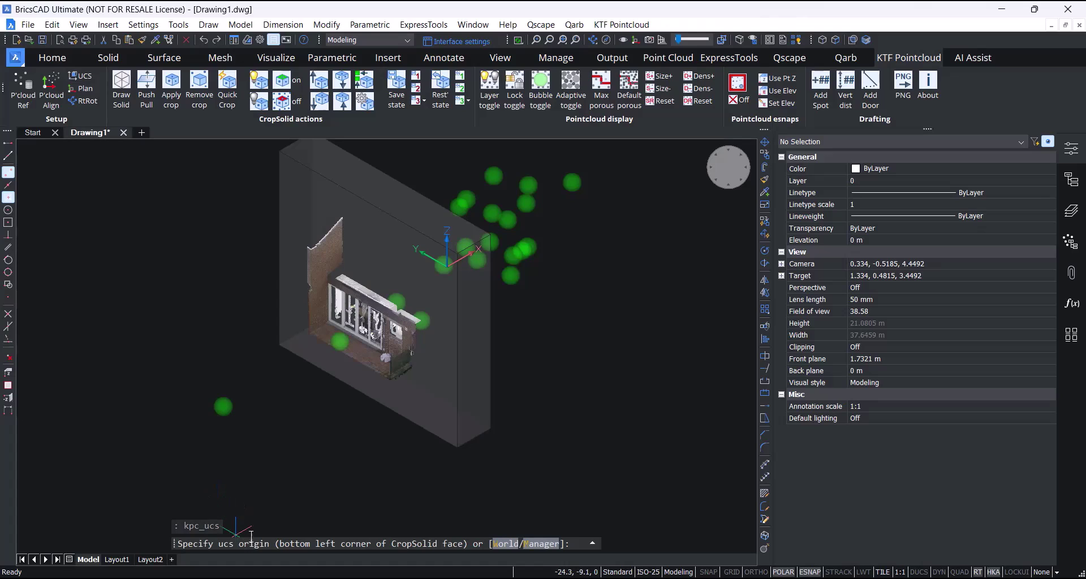
click(279, 343)
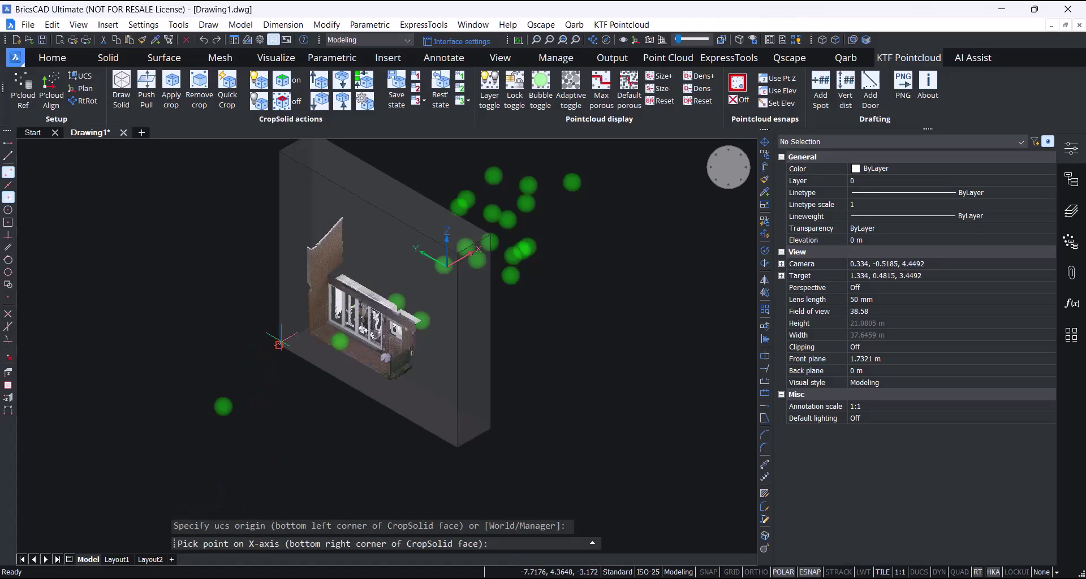
click(360, 391)
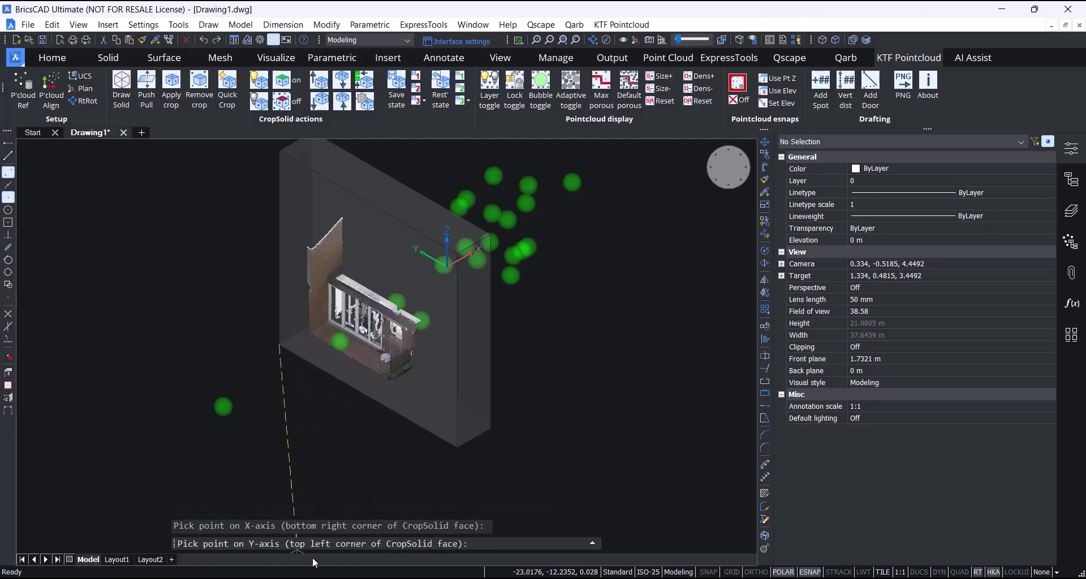
click(276, 247)
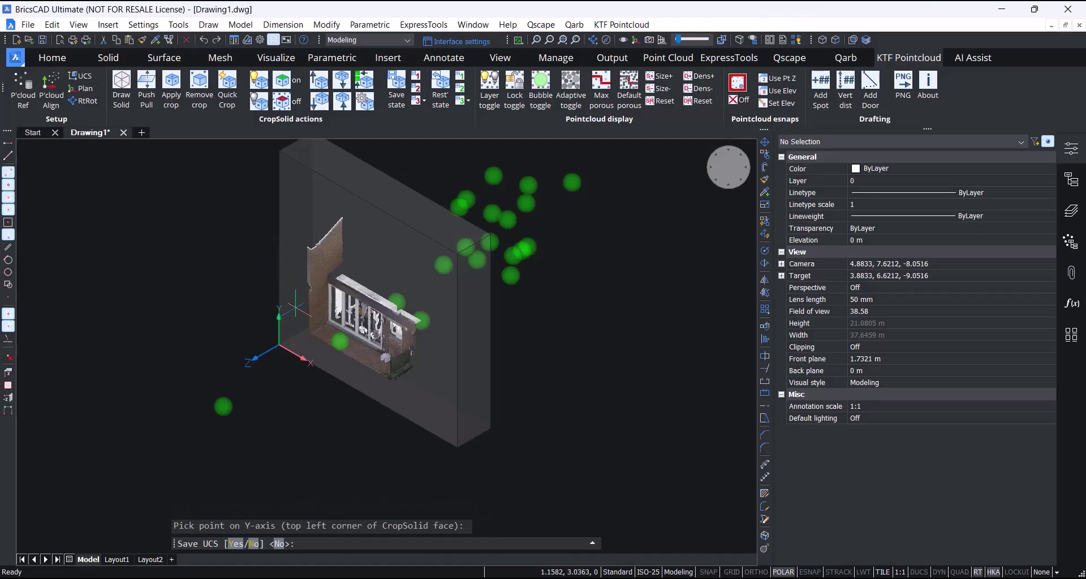
click(237, 545)
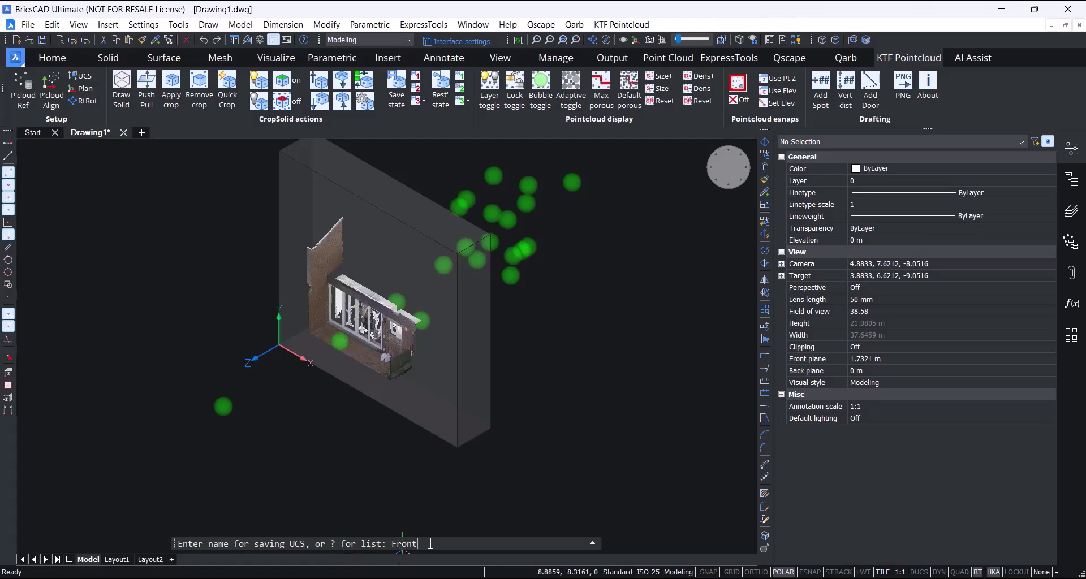
key(Return)
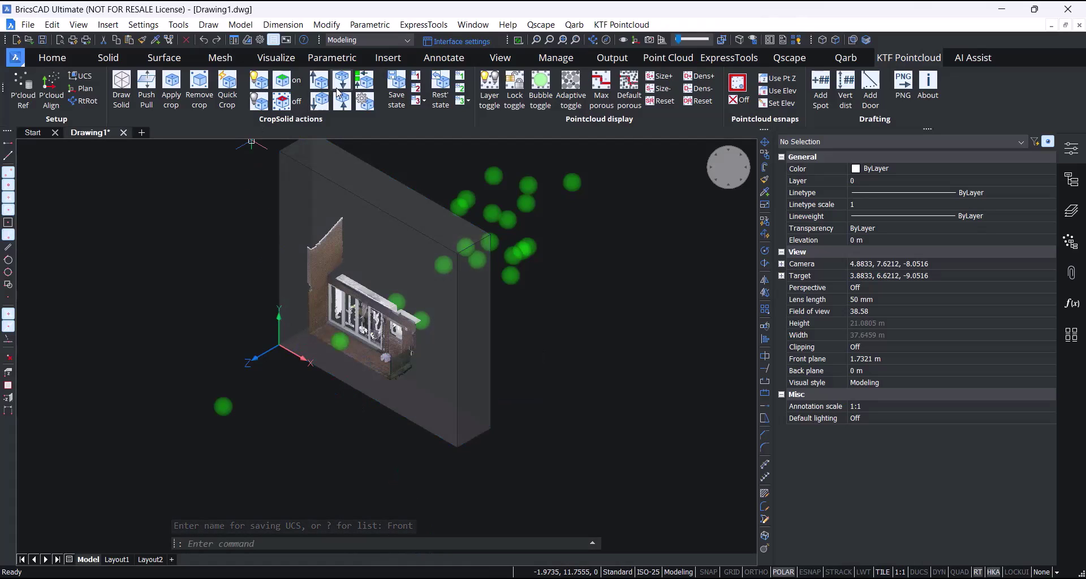
Nudge the crop solid forward and back along the UCS Z axis in 0.1 steps, and thicken it to 9.37.
click(319, 84)
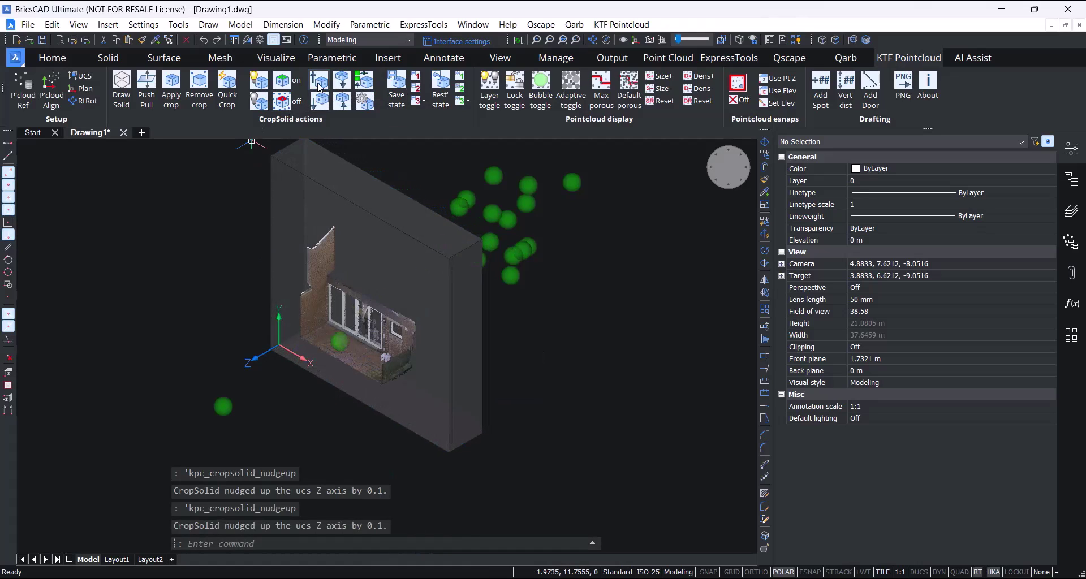
click(320, 106)
click(321, 105)
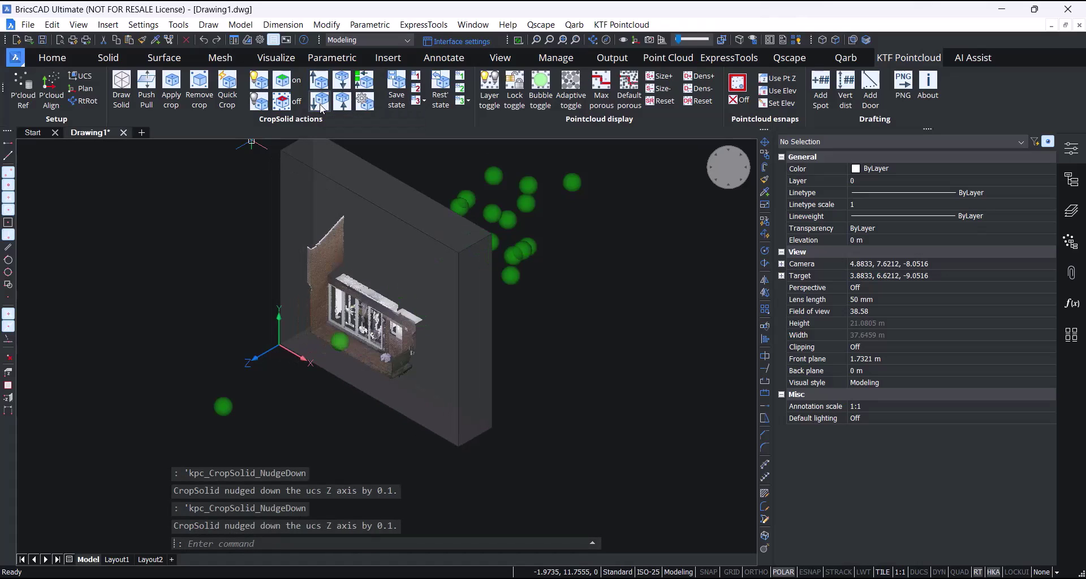
click(343, 84)
click(343, 84)
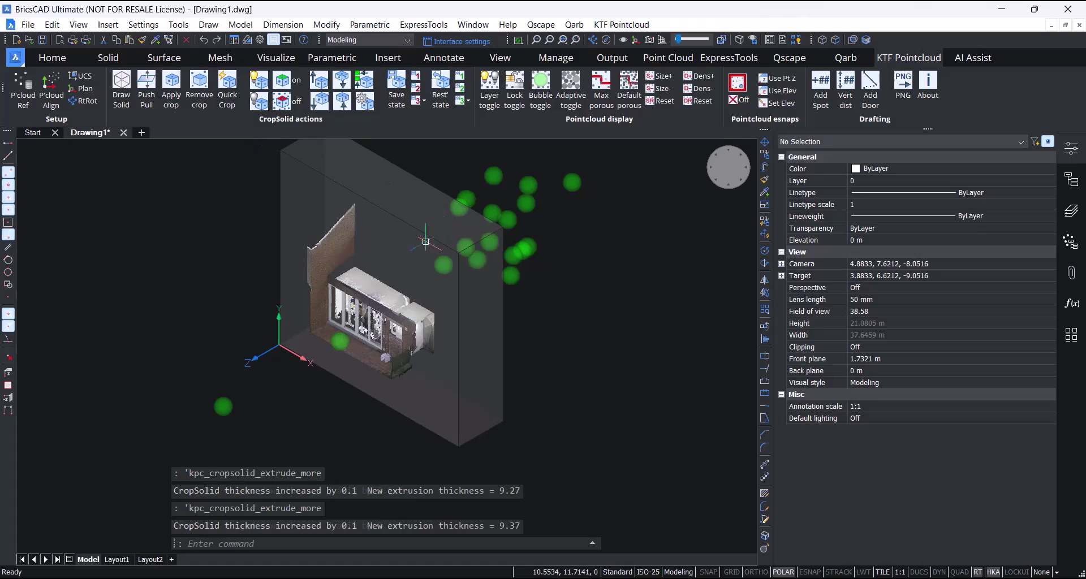
Switch to the plan view of the current Front UCS and hide the crop solid.
click(80, 89)
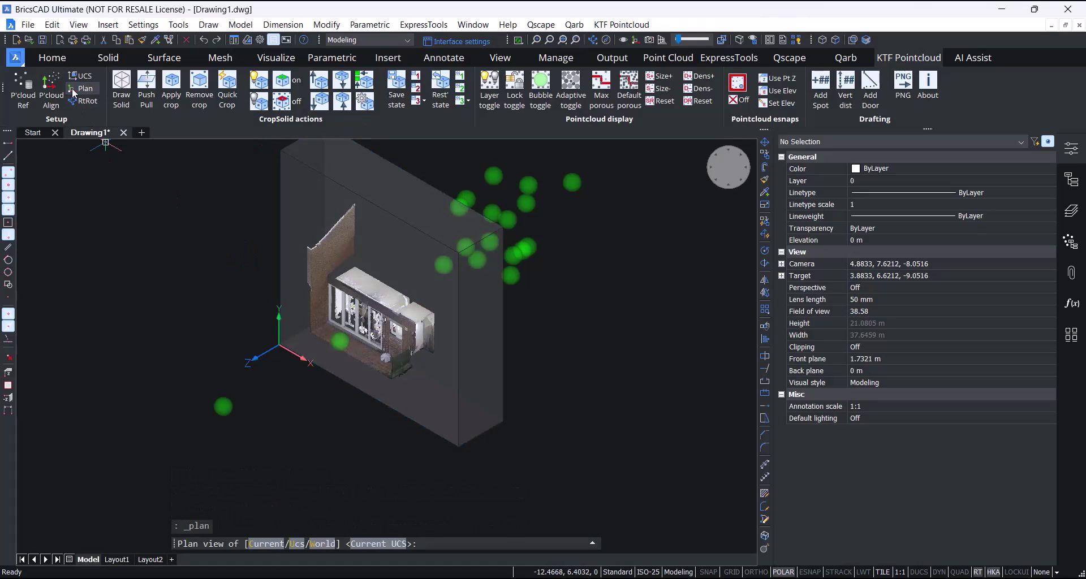
click(265, 544)
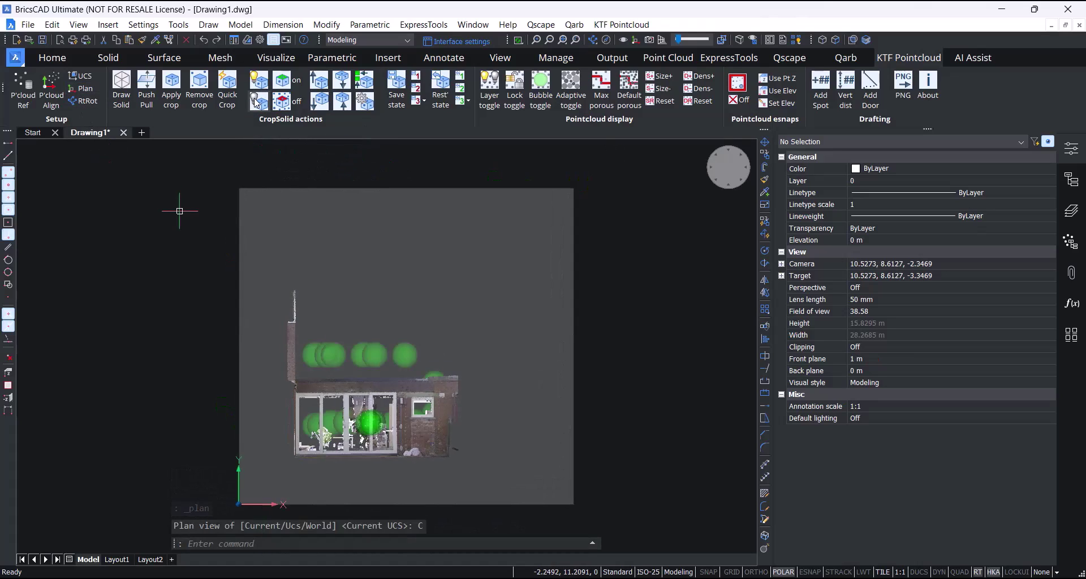
click(259, 101)
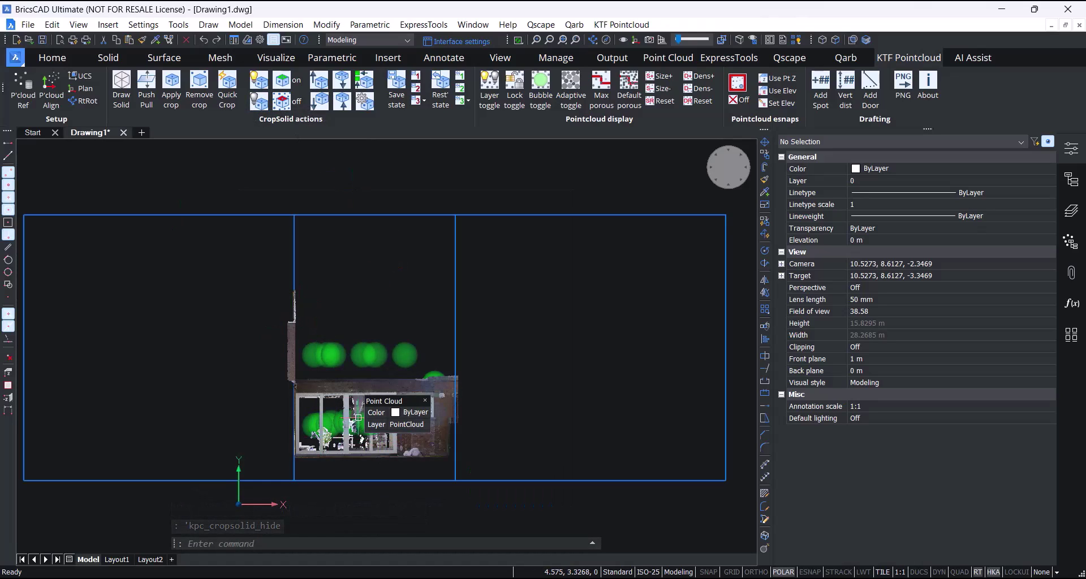
Make the saved Floorplan UCS current in the UCS manager and switch to its plan view.
click(79, 76)
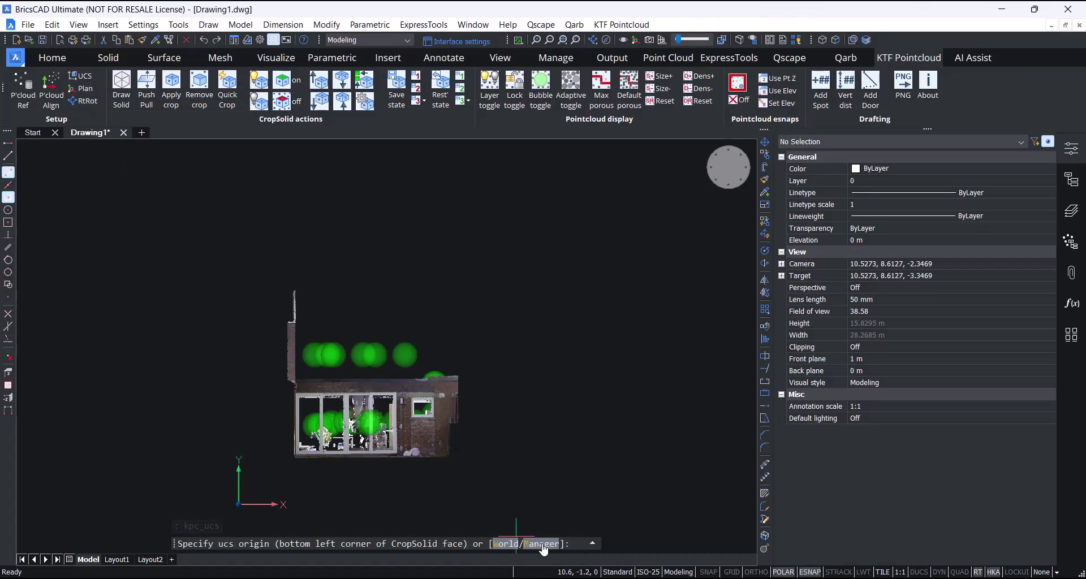
click(542, 544)
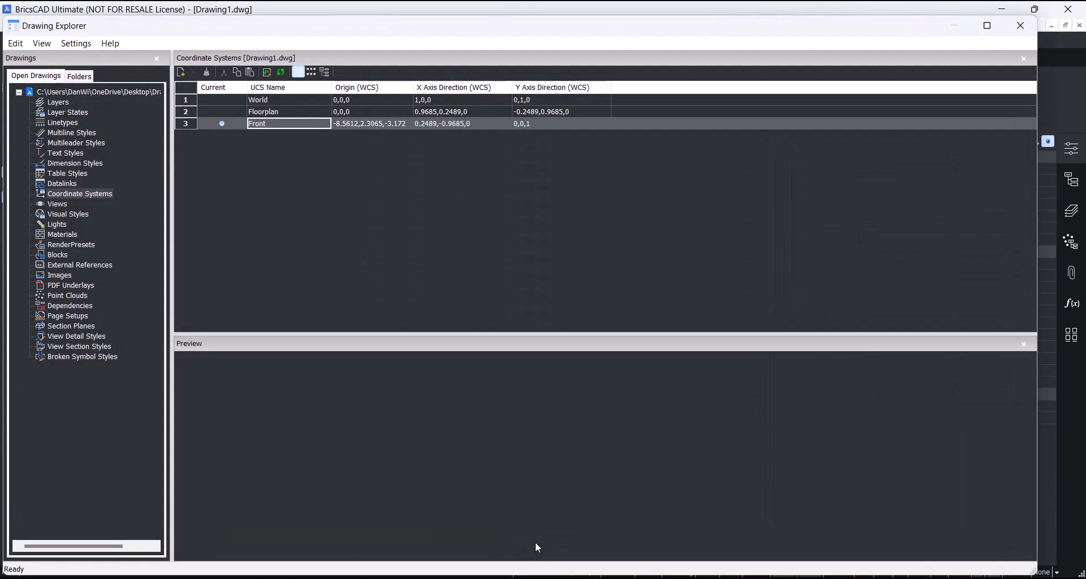
double_click(226, 110)
click(1018, 31)
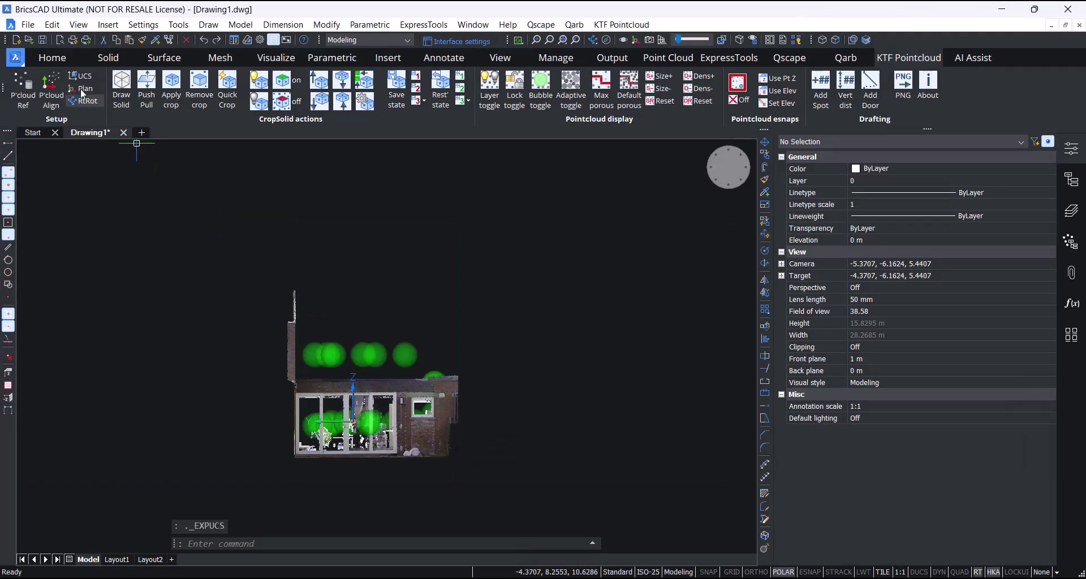
click(73, 90)
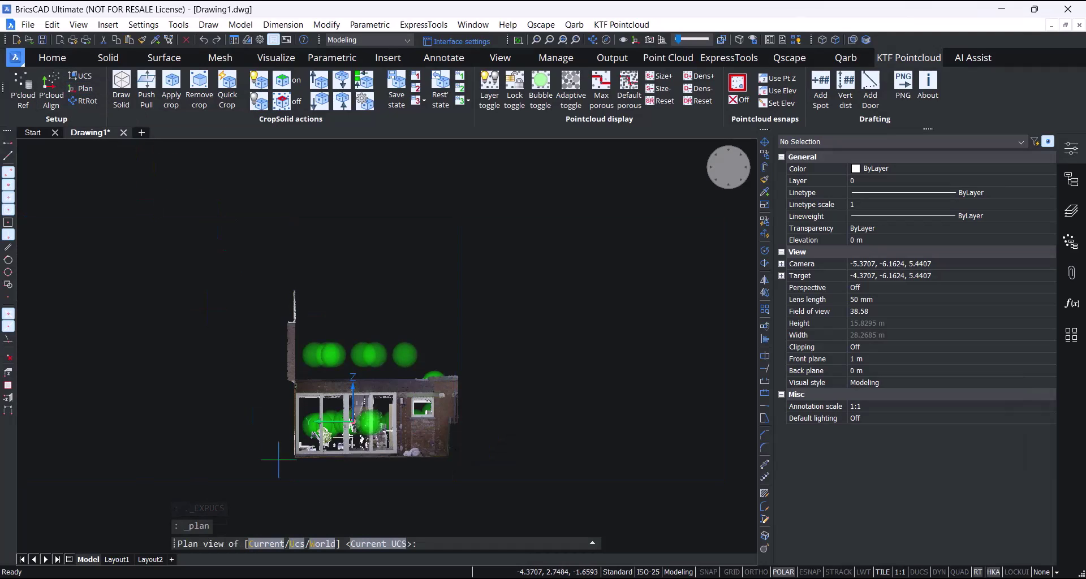
click(277, 546)
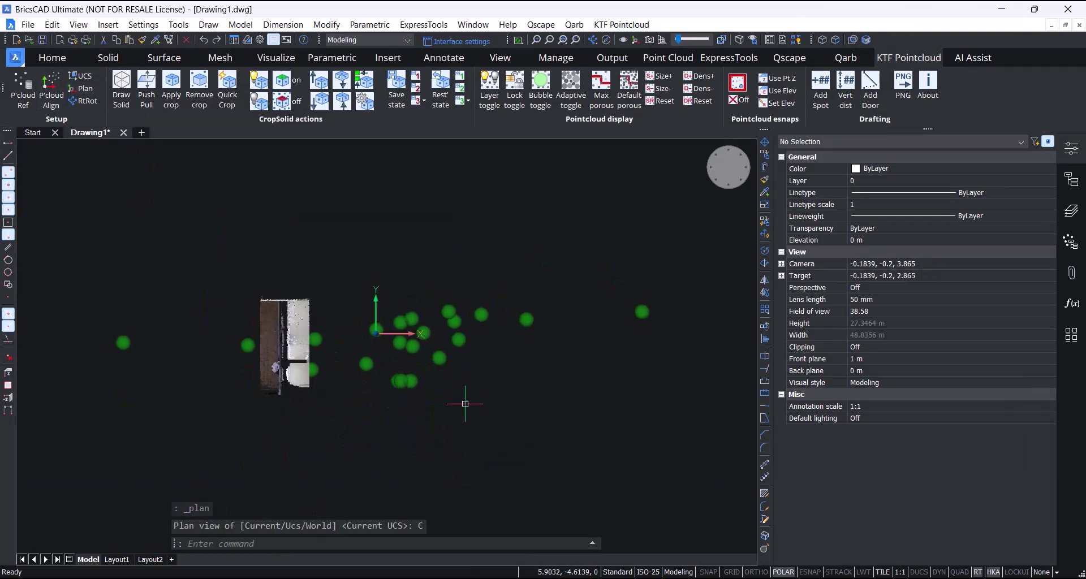
Push/pull the crop solid's right-hand face outward along the UCS X axis so the crop covers the whole house.
click(146, 90)
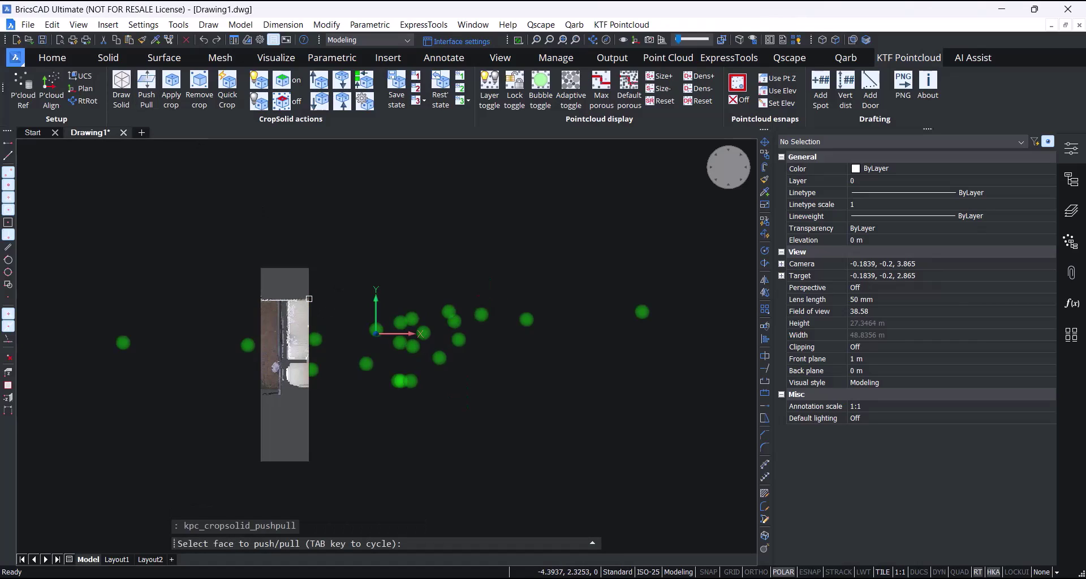
click(309, 299)
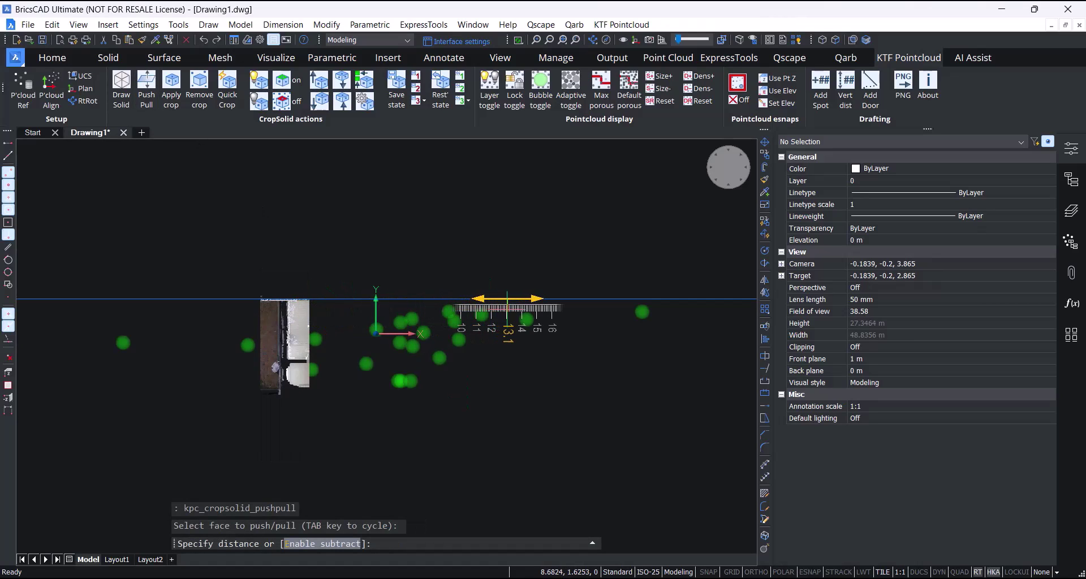
click(546, 300)
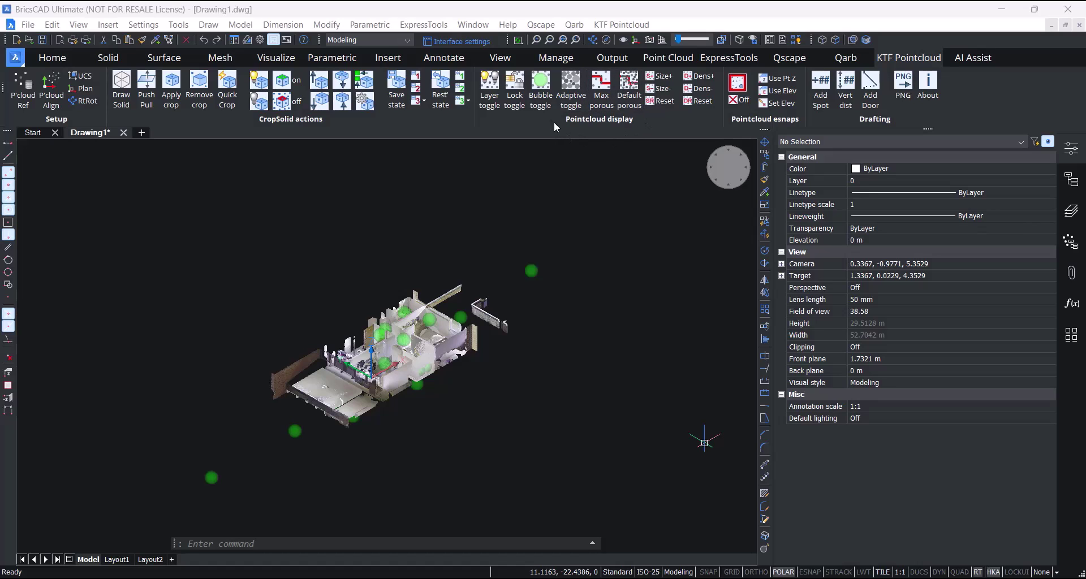
Show the drawing's layer list in plan view and toggle the point cloud layers off and back on.
click(728, 167)
scroll(514, 328, up, 5)
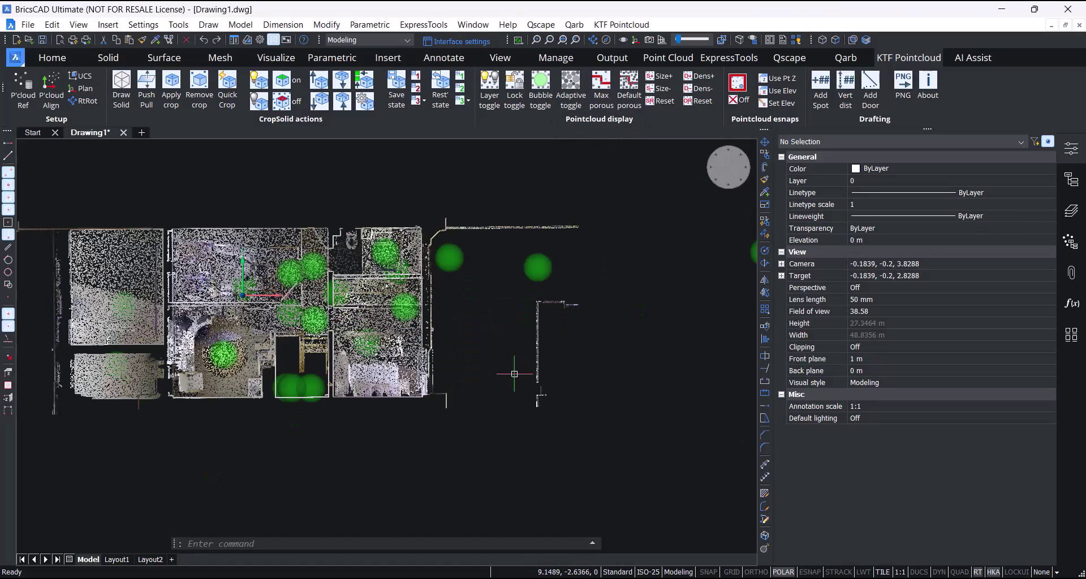
middle_drag(514, 329, 564, 330)
scroll(615, 327, down, 2)
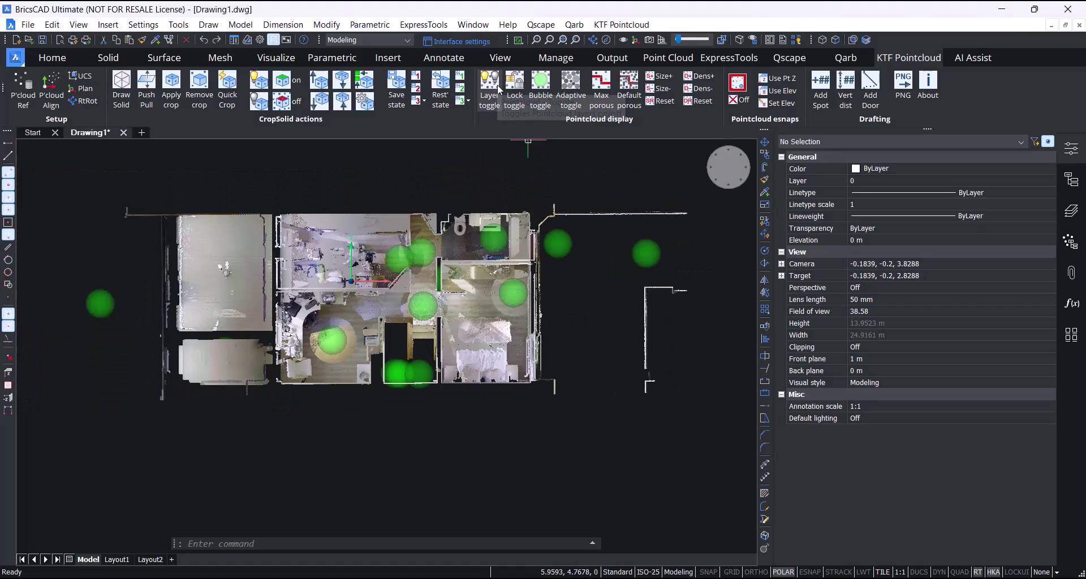
click(1071, 210)
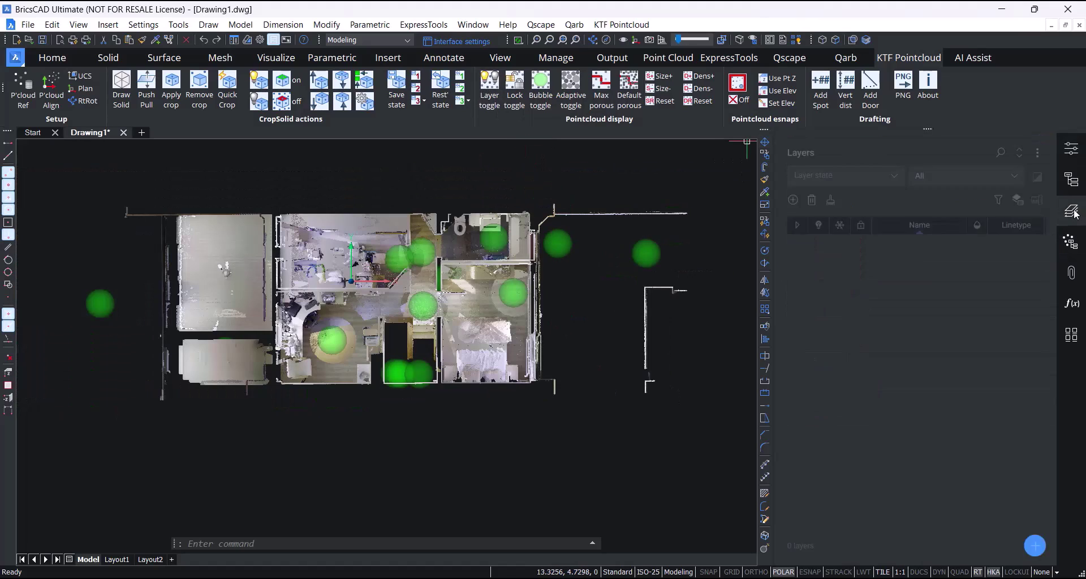
click(489, 86)
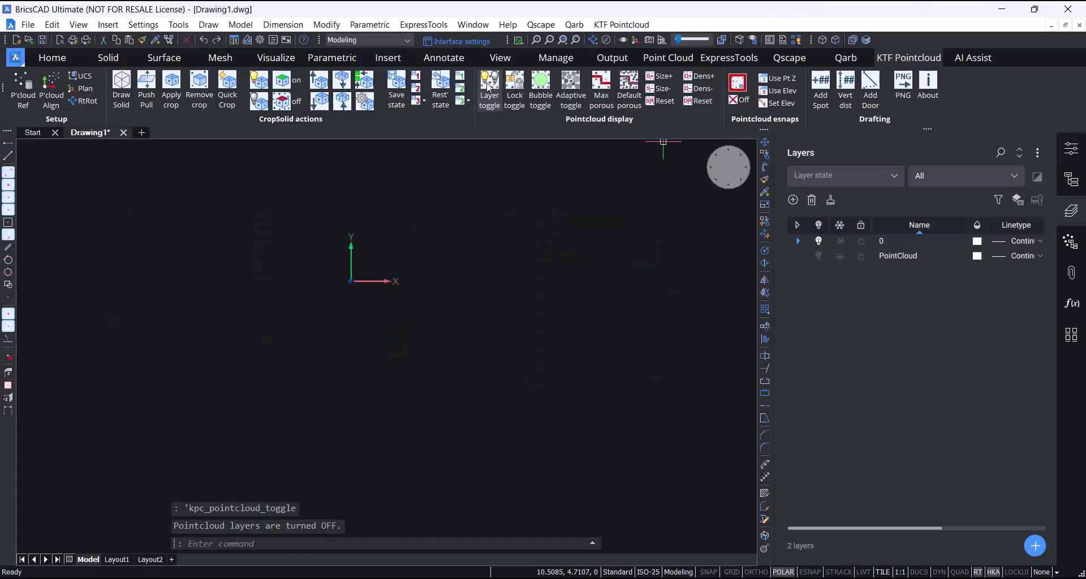
click(489, 85)
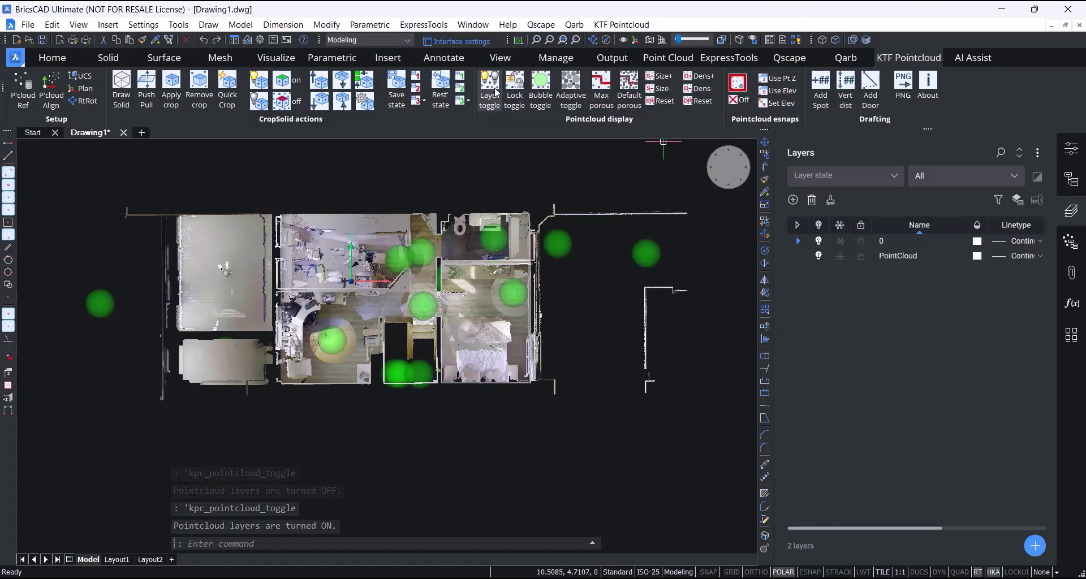
Lock and unlock the point cloud layers, and toggle the point cloud's adaptive display on and off.
click(520, 86)
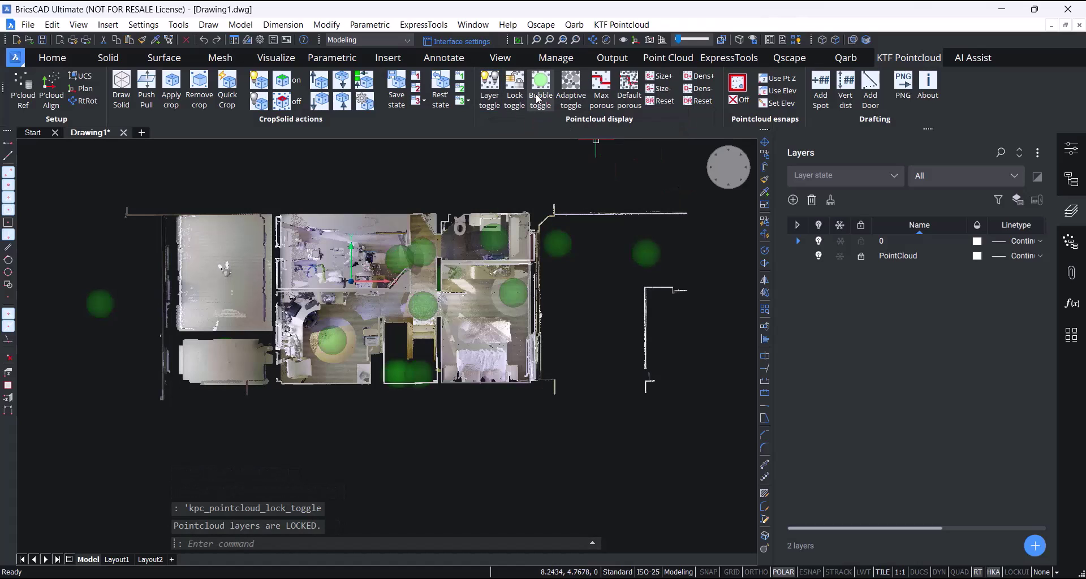
click(519, 86)
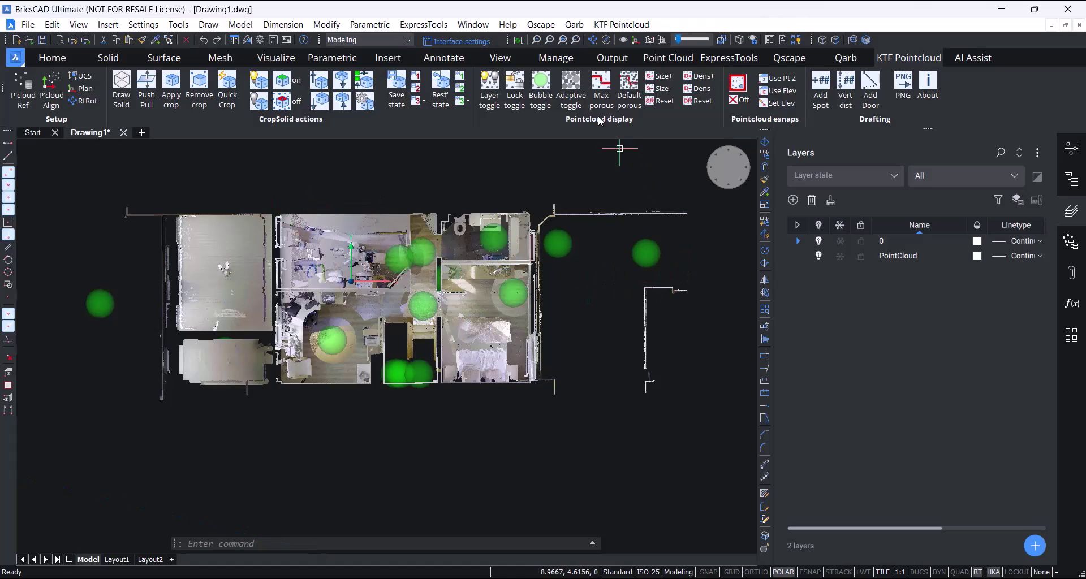
click(571, 86)
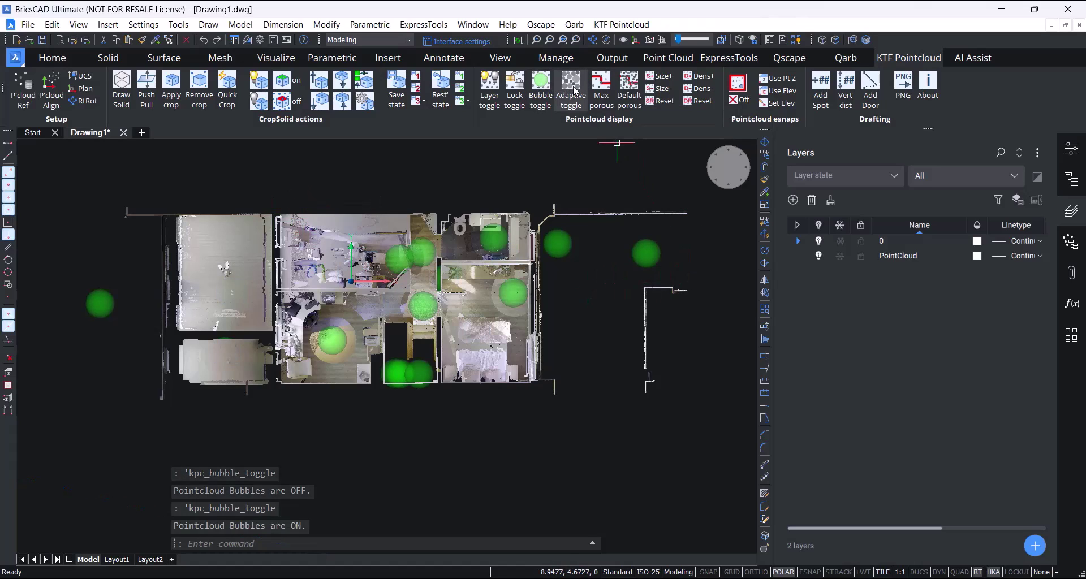
click(573, 89)
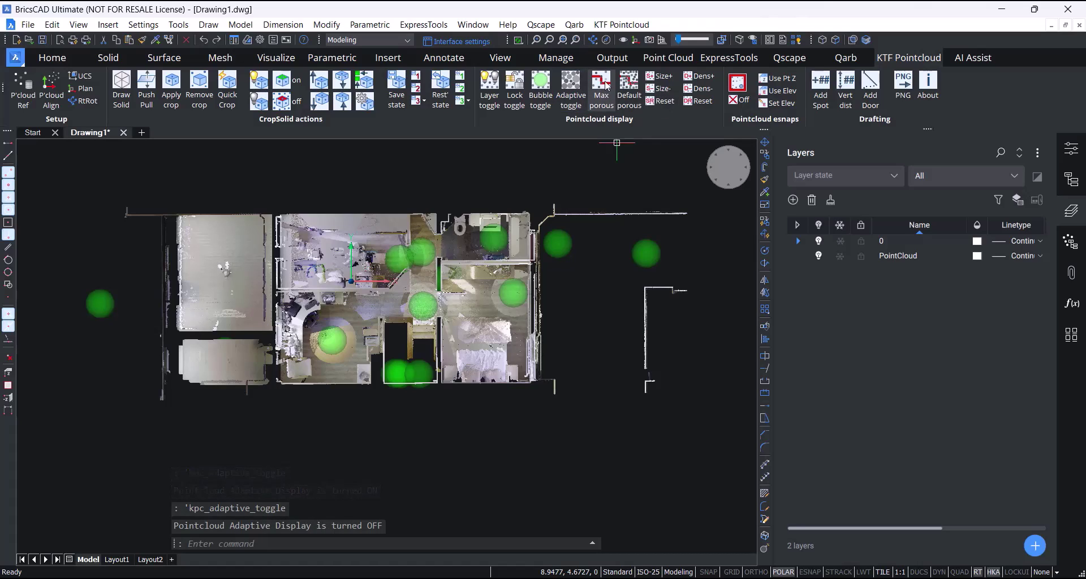
Compare maximum and default porosity on the point cloud, ending with maximum porosity.
click(601, 86)
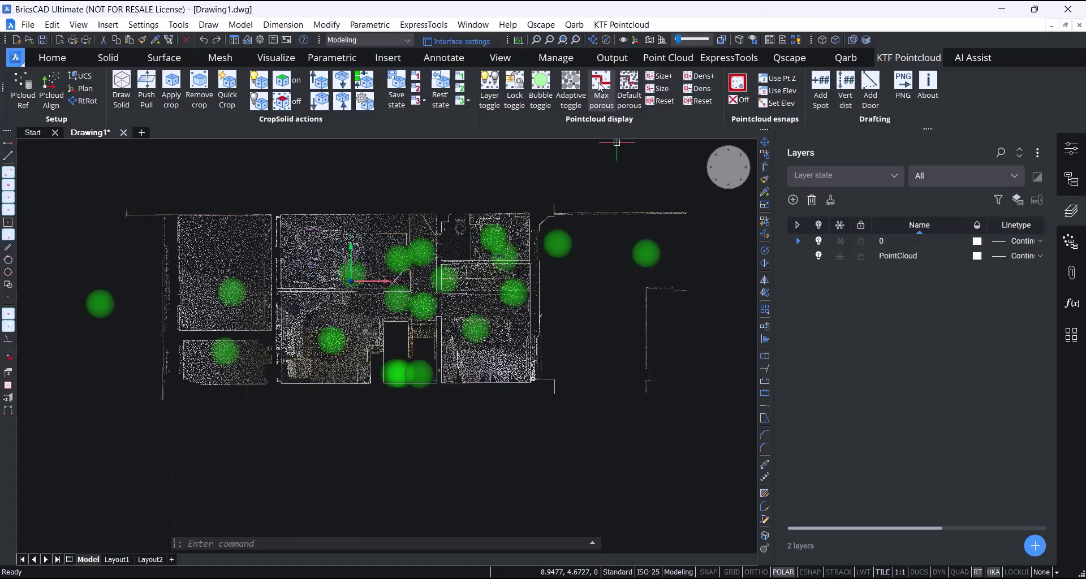
click(631, 86)
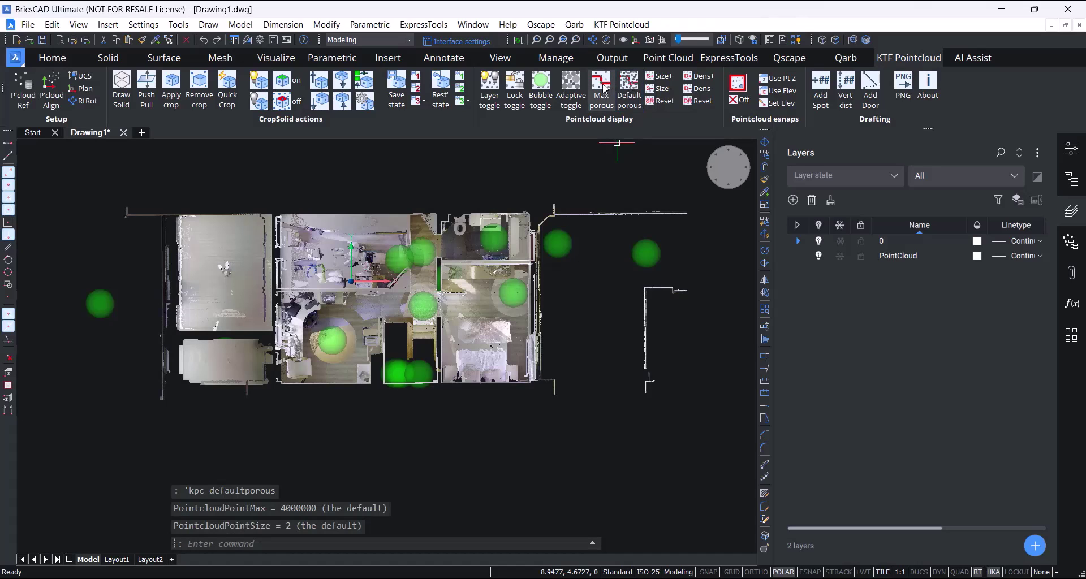
click(601, 86)
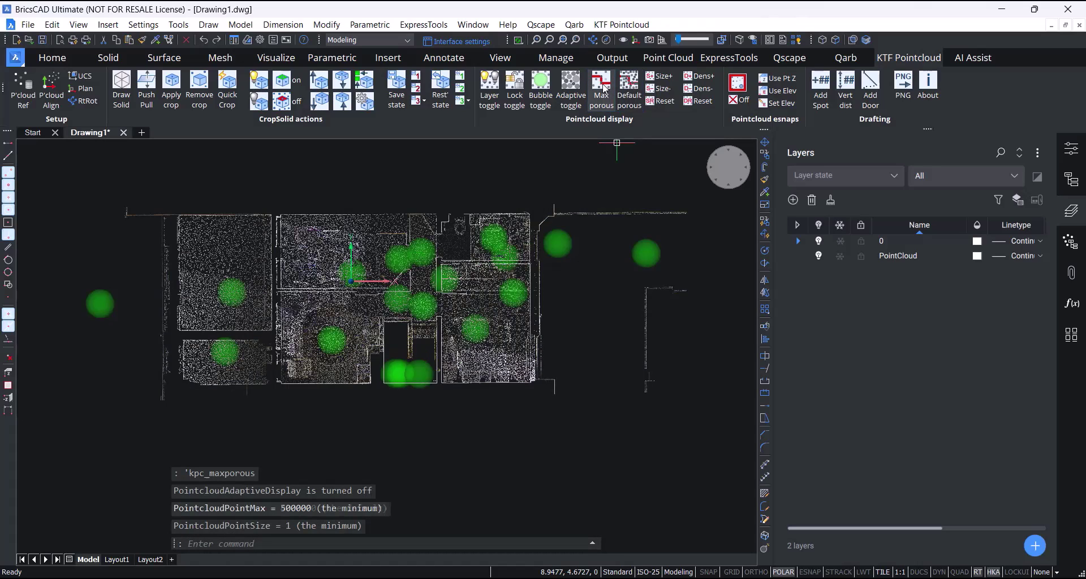
Step the point size up and down, raise the point cloud density in 500000-point increments, and reset the density.
click(653, 78)
click(657, 88)
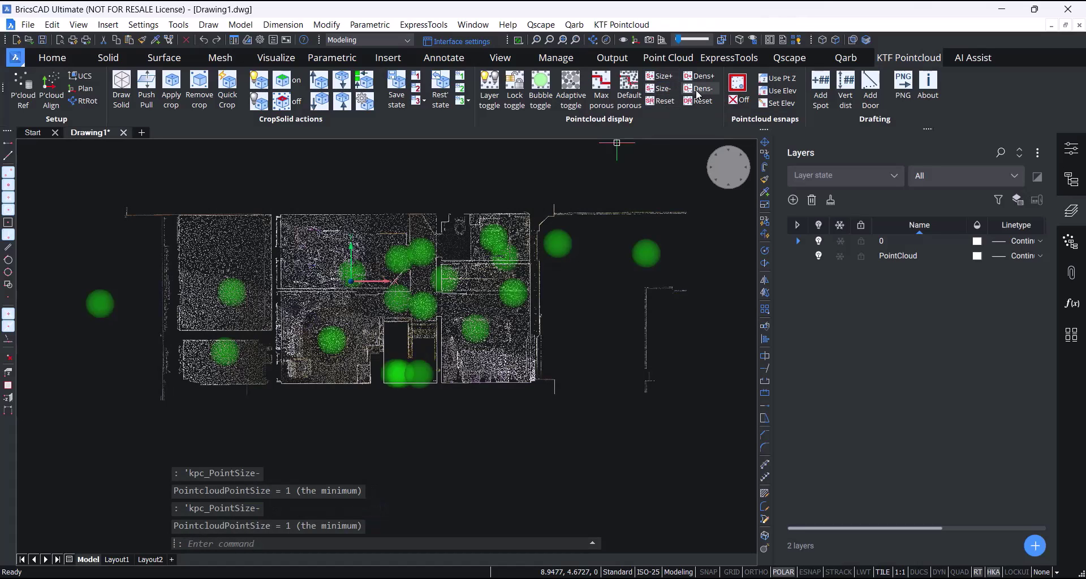
click(699, 76)
click(697, 79)
click(697, 79)
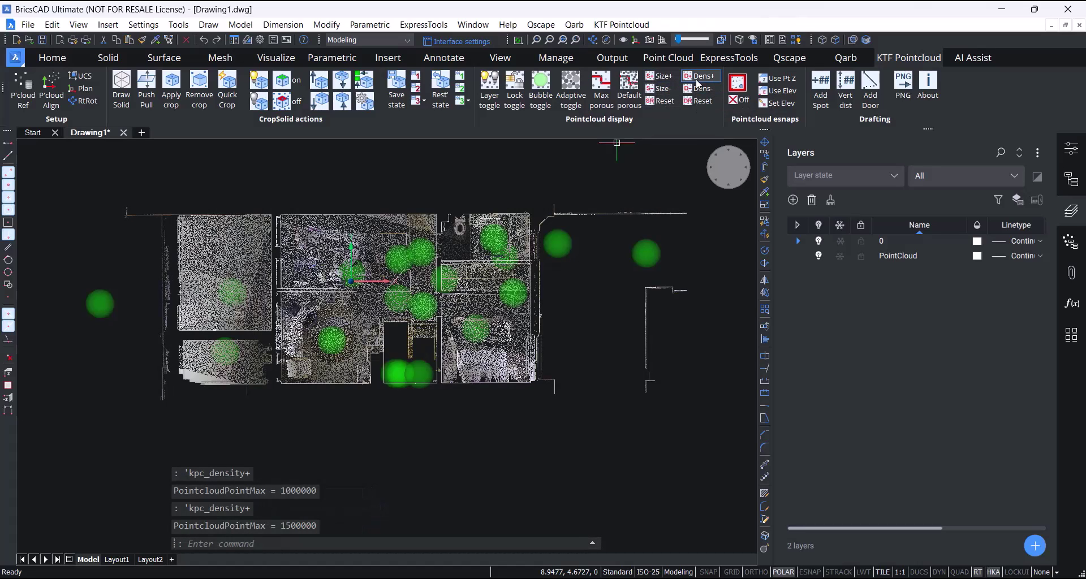
click(699, 101)
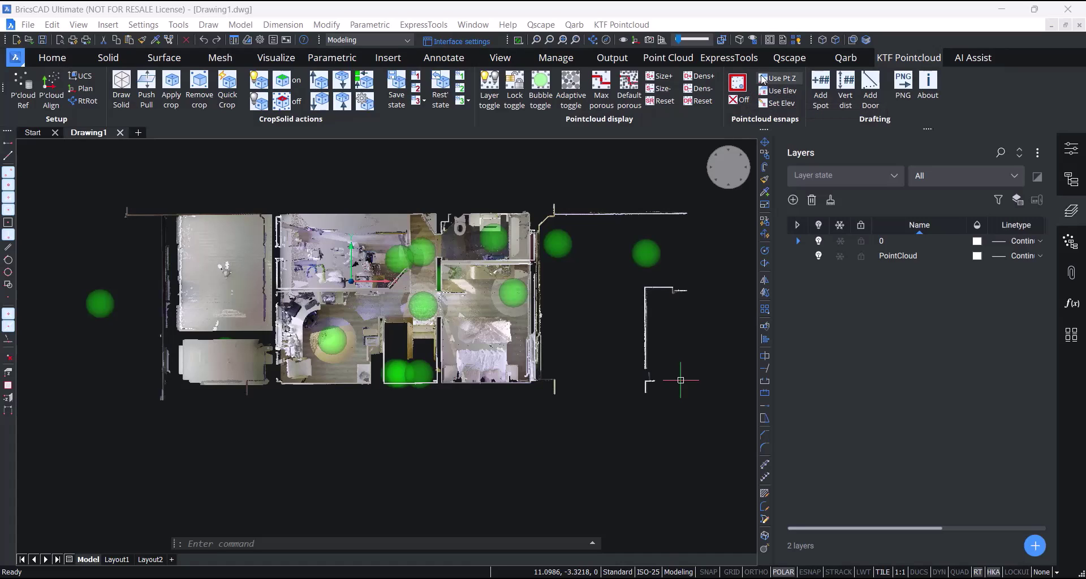
Examine the 3D entity snap mode settings, including the point cloud nearest point option.
right_click(812, 573)
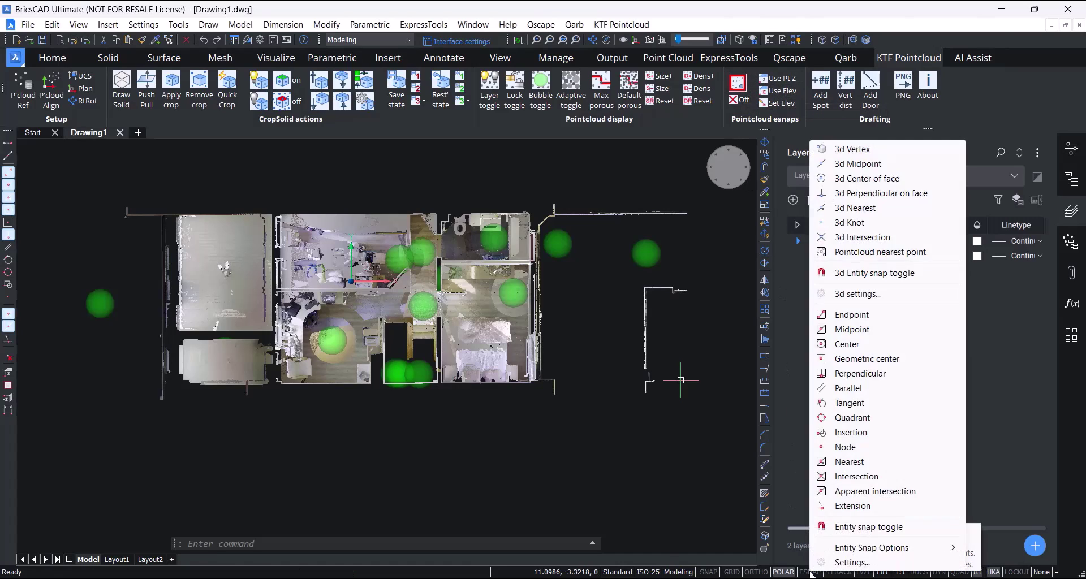
click(849, 294)
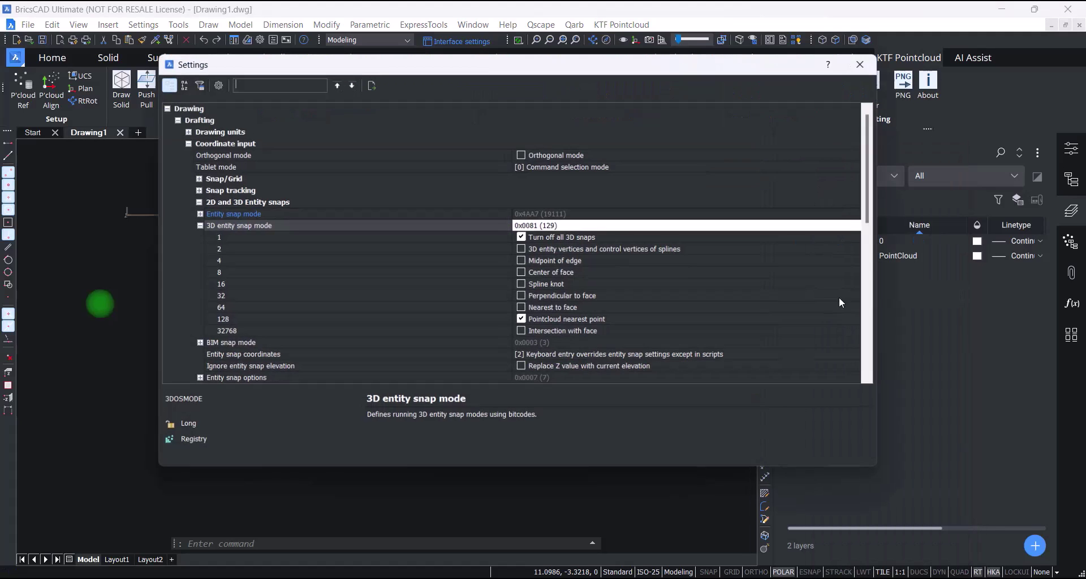
click(866, 61)
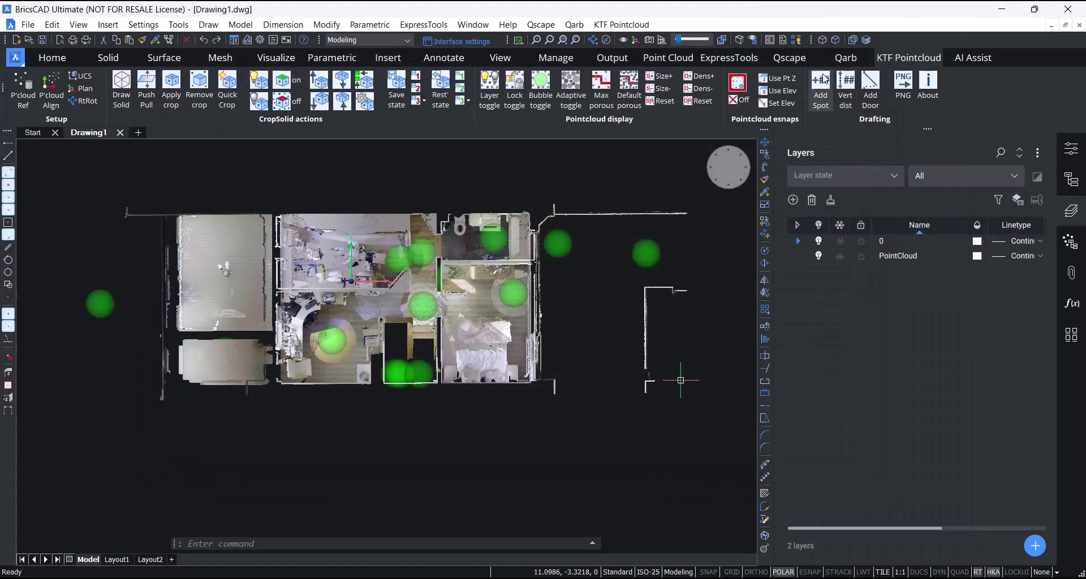
Turn on point cloud snapping and have snapped entities drawn at the current elevation.
click(738, 85)
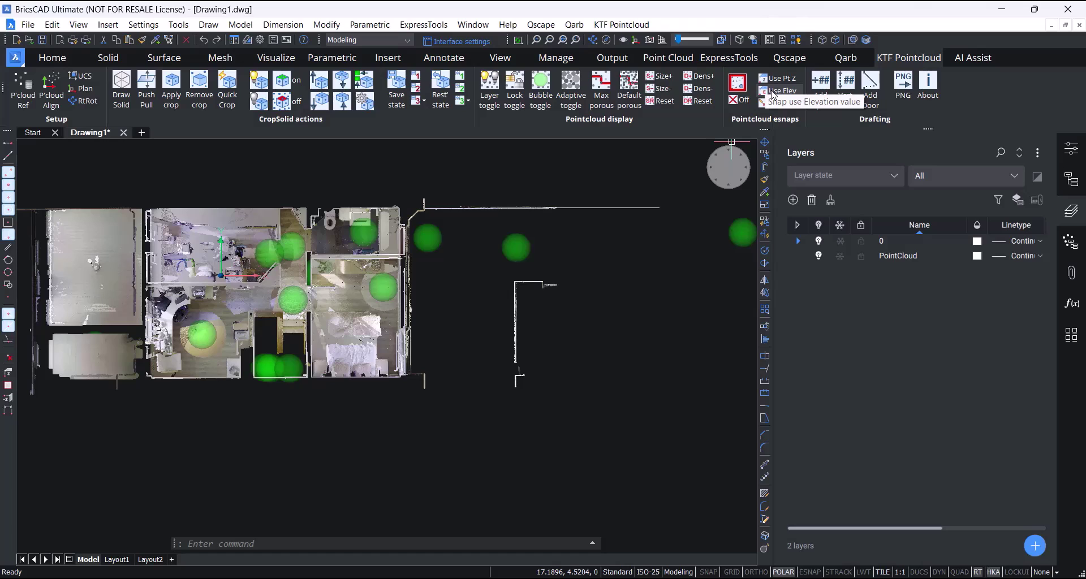
click(772, 91)
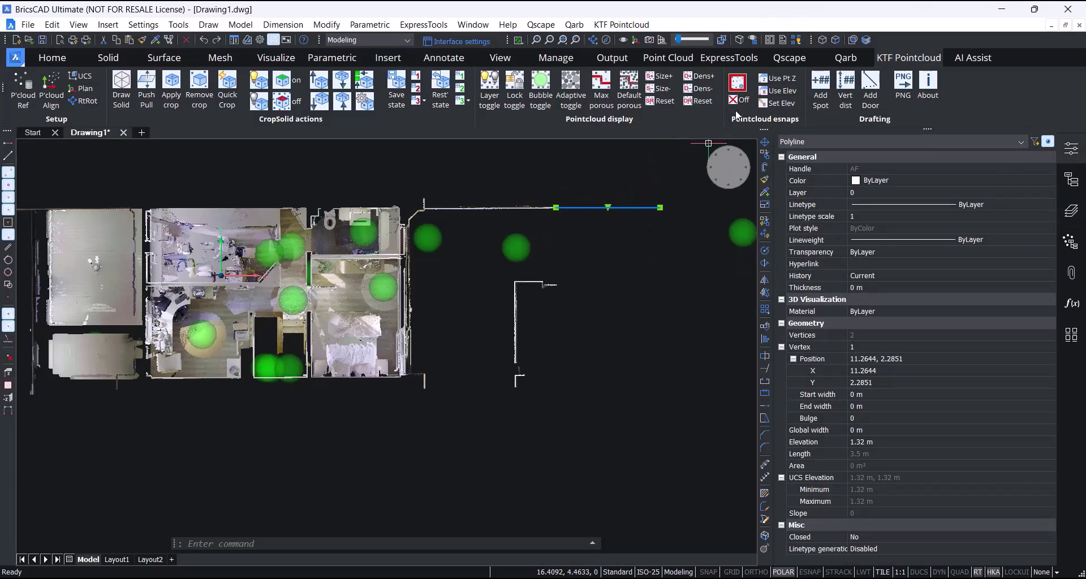
click(774, 91)
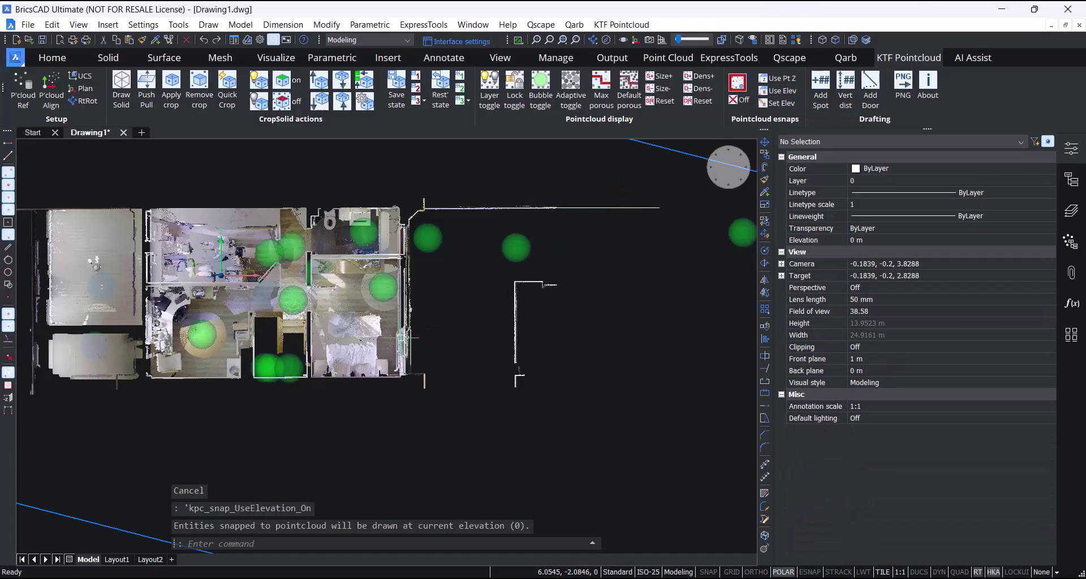
Draw a horizontal polyline about 4.4 m long from the detached L-shaped wall's upper edge and inspect its elevation property.
text(PL)
key(Return)
click(515, 282)
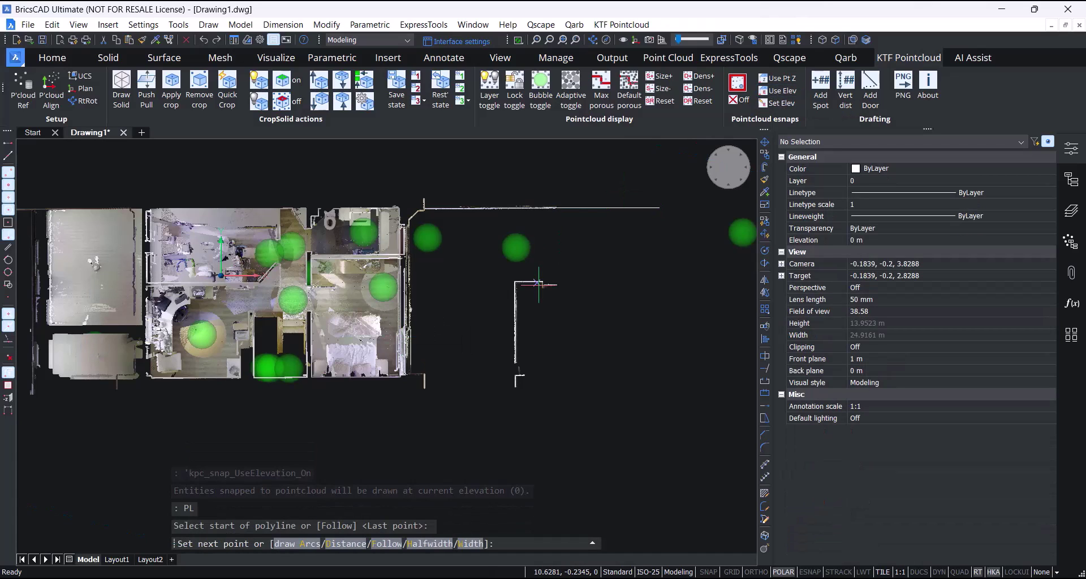
click(667, 282)
key(Return)
click(665, 282)
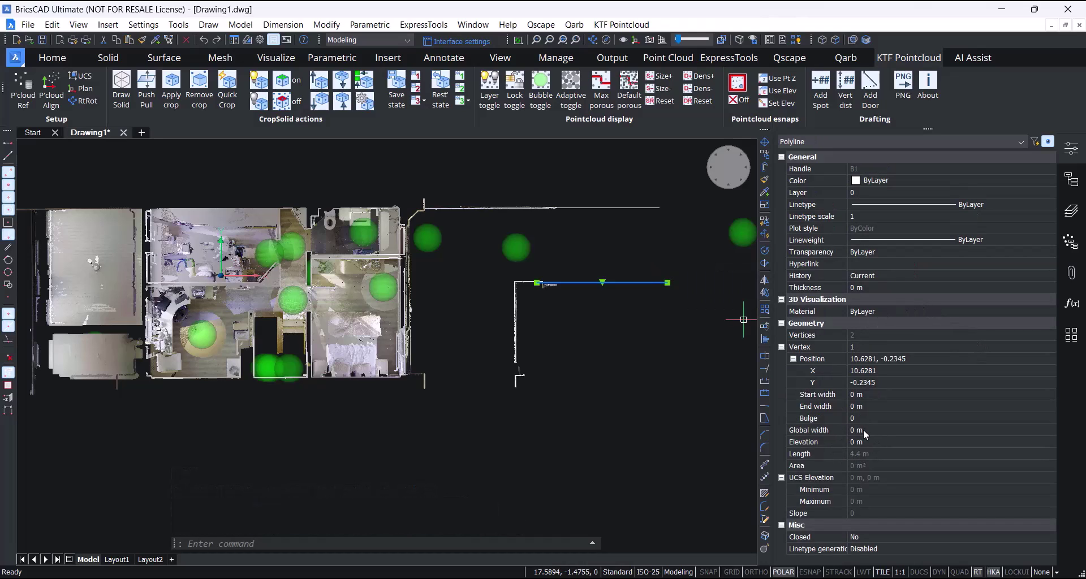
key(Escape)
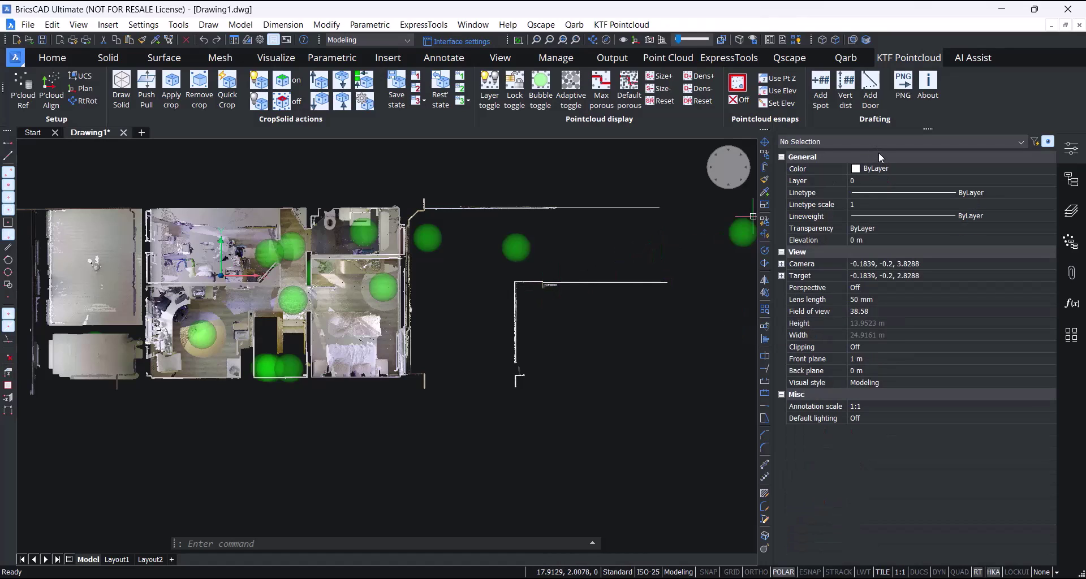
Place a spot height in the bedroom, and another below it with text size 0.4 and the prefix FFL.
click(820, 82)
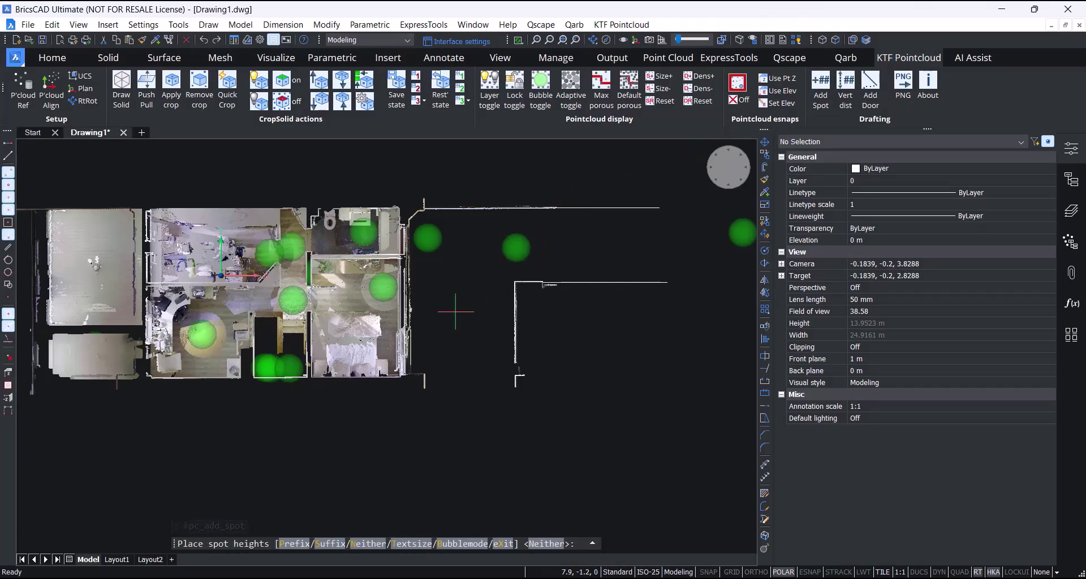
click(391, 306)
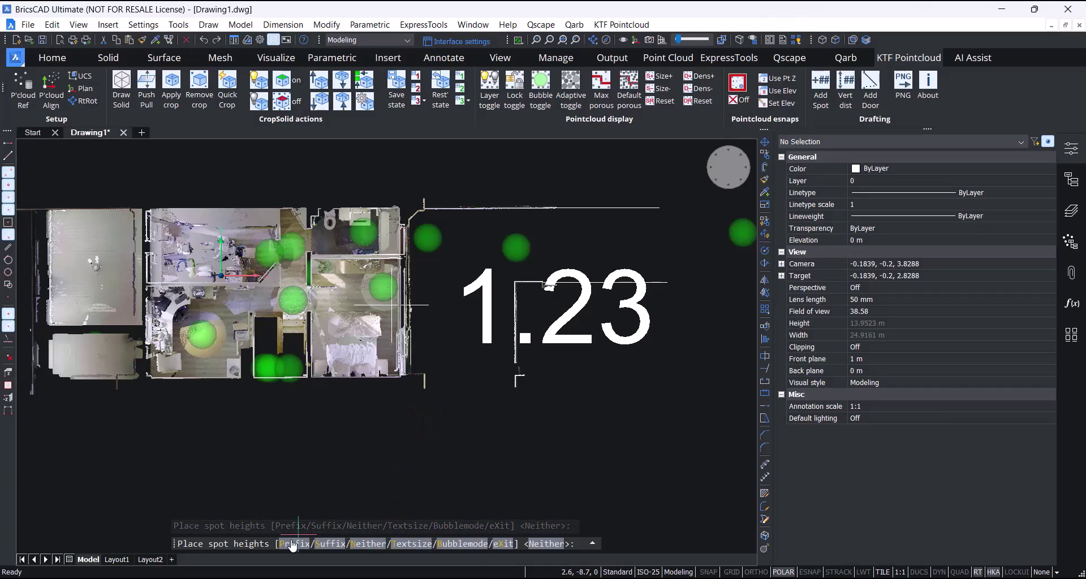
click(415, 545)
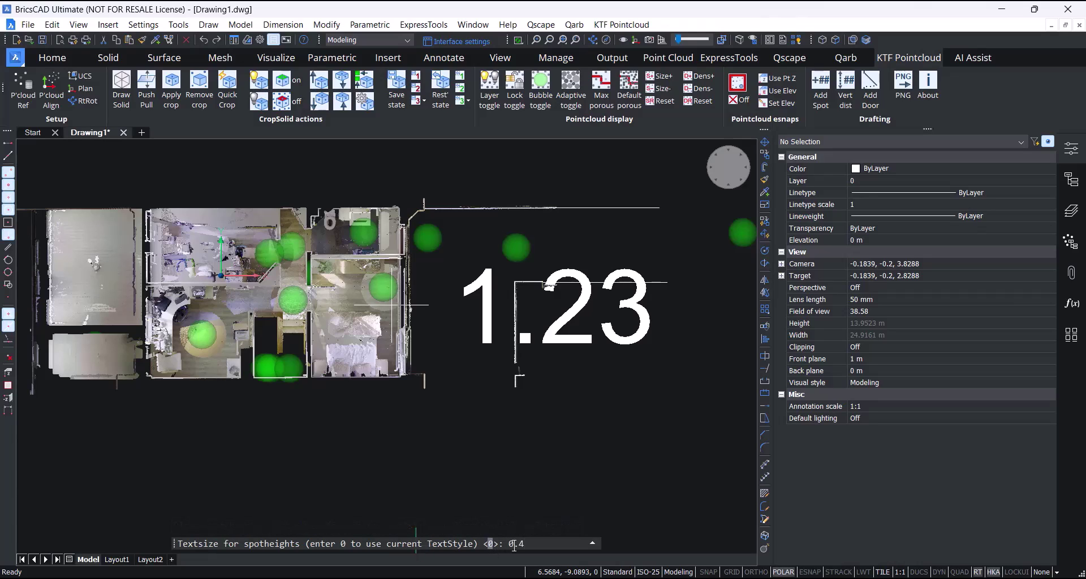
key(Return)
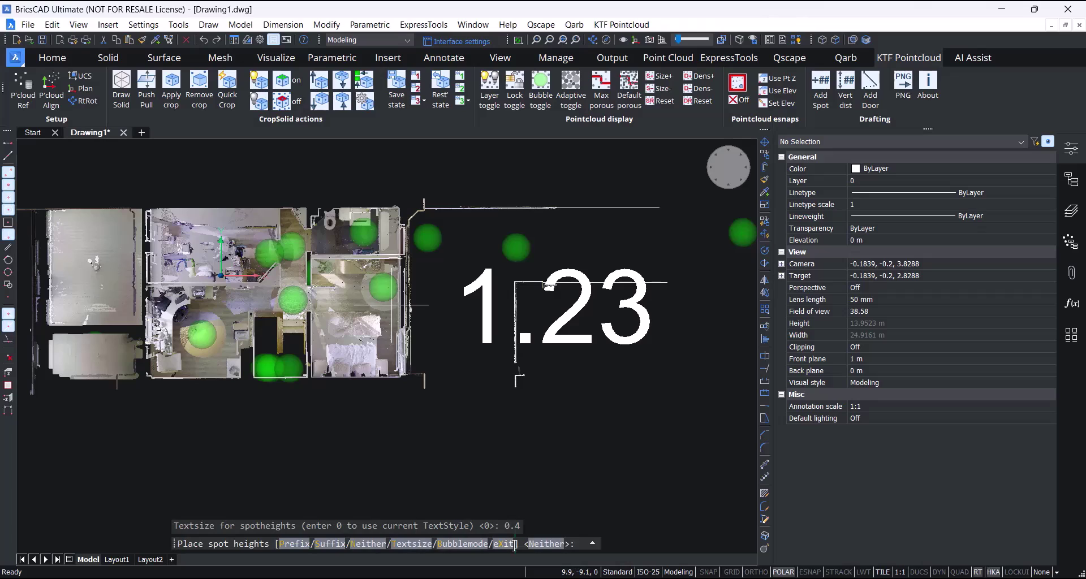
click(293, 545)
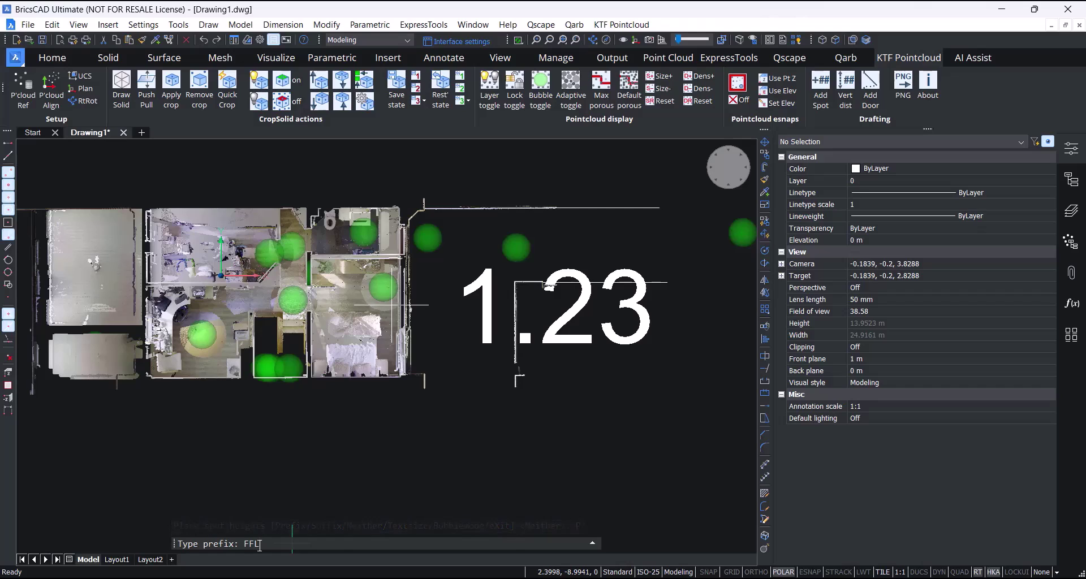
key(Return)
click(519, 362)
Set the colour of layer 0 to red, index colour 10.
scroll(520, 362, up, 3)
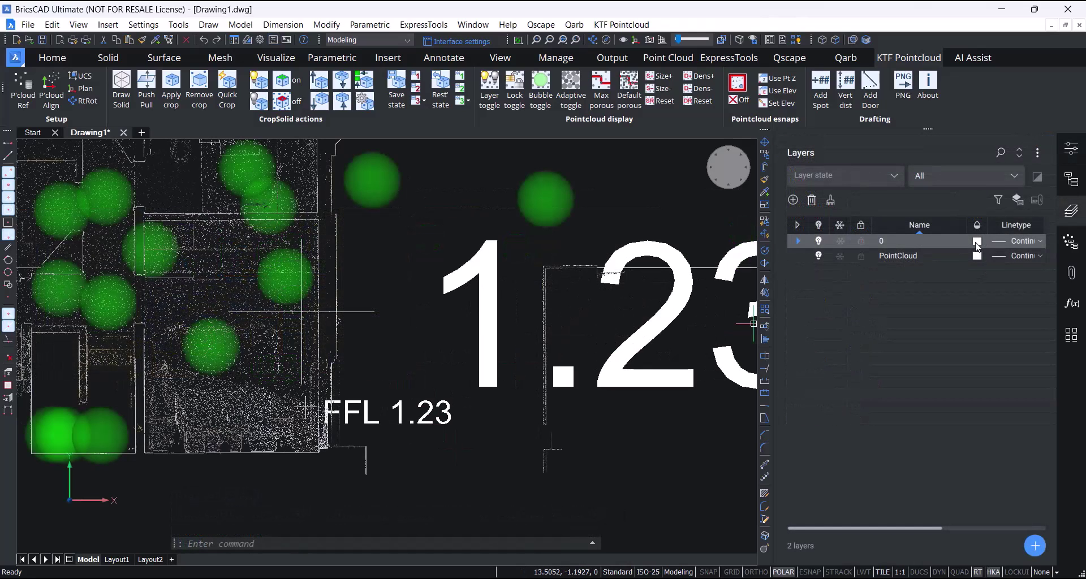
click(977, 243)
click(659, 328)
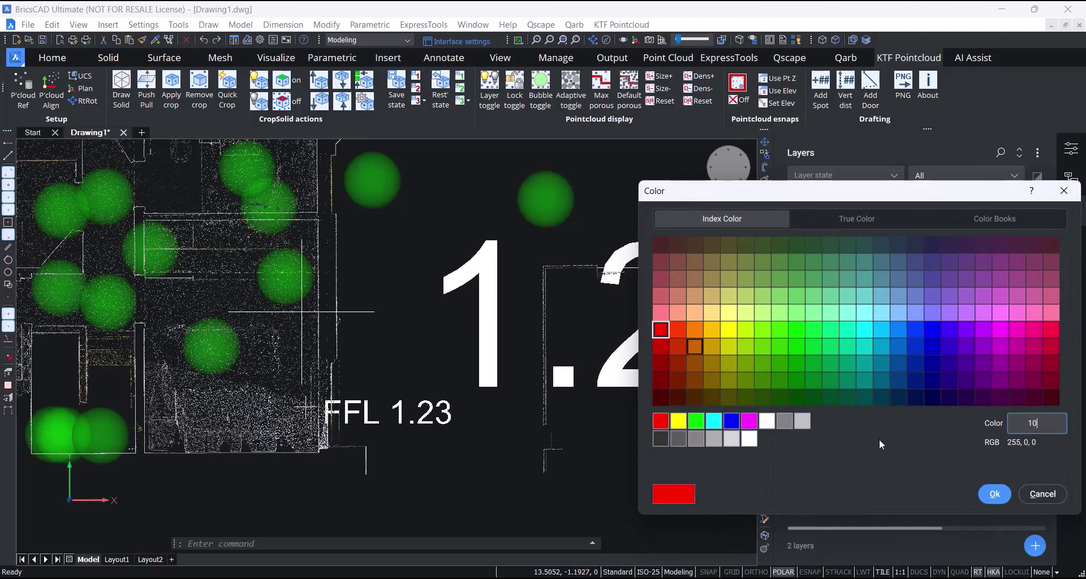
click(993, 495)
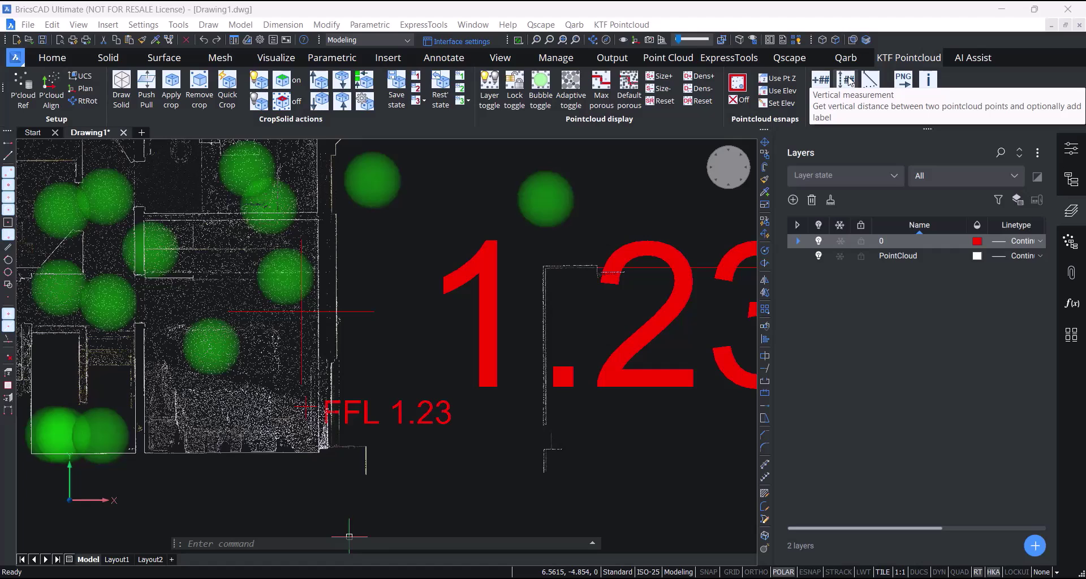
Open the bathroom's bubble image clear of the plan and start a vertical measurement with the label prefix DH.
click(246, 171)
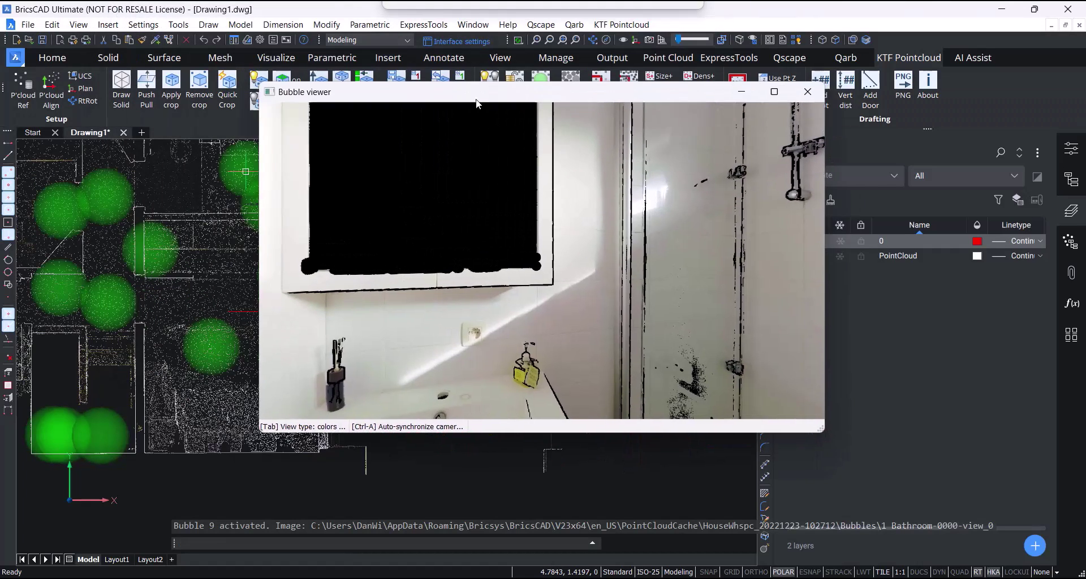
drag(476, 100, 731, 141)
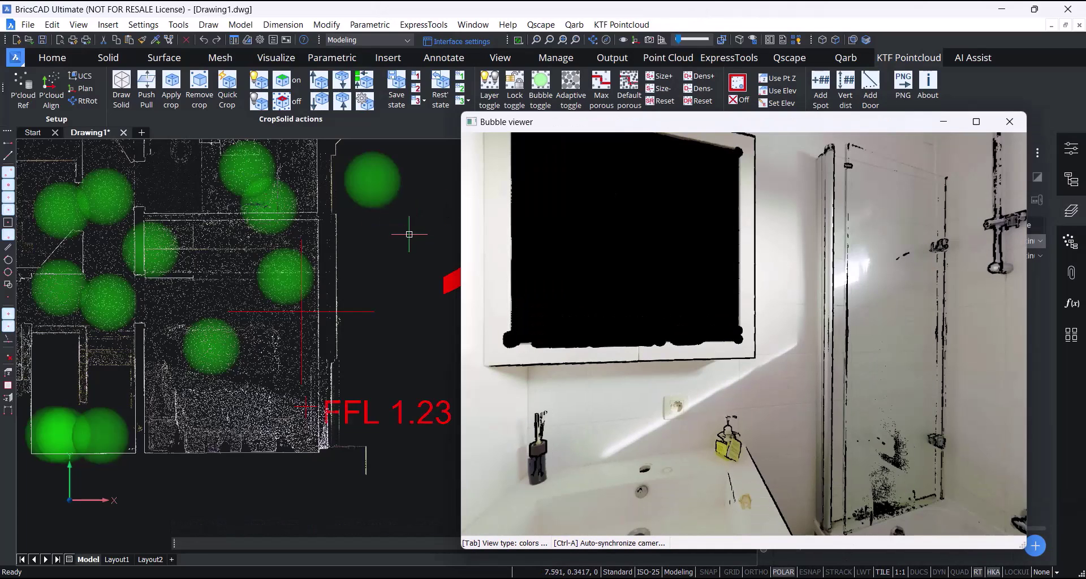
key(v)
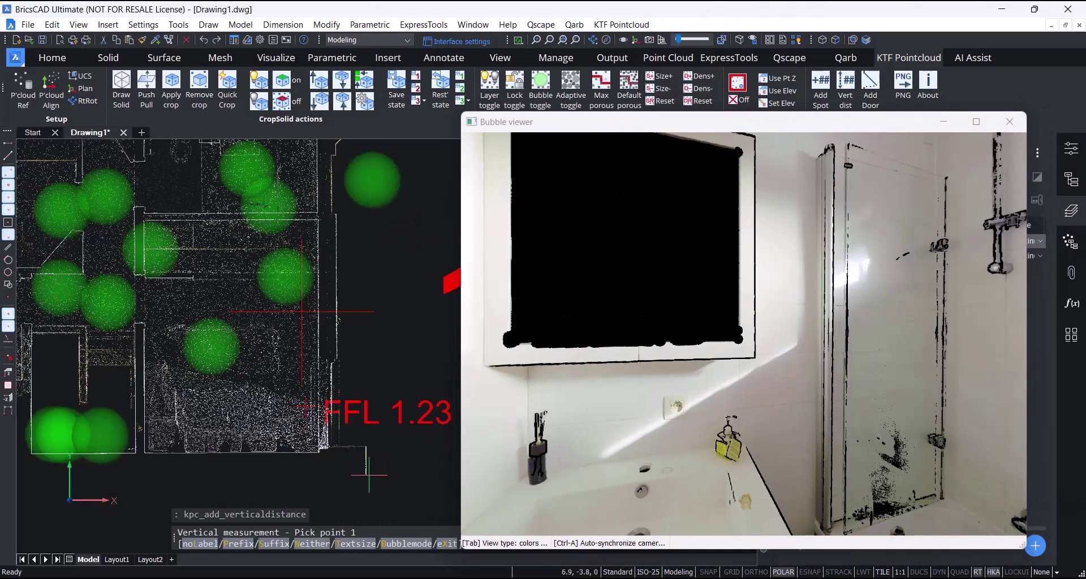
click(240, 544)
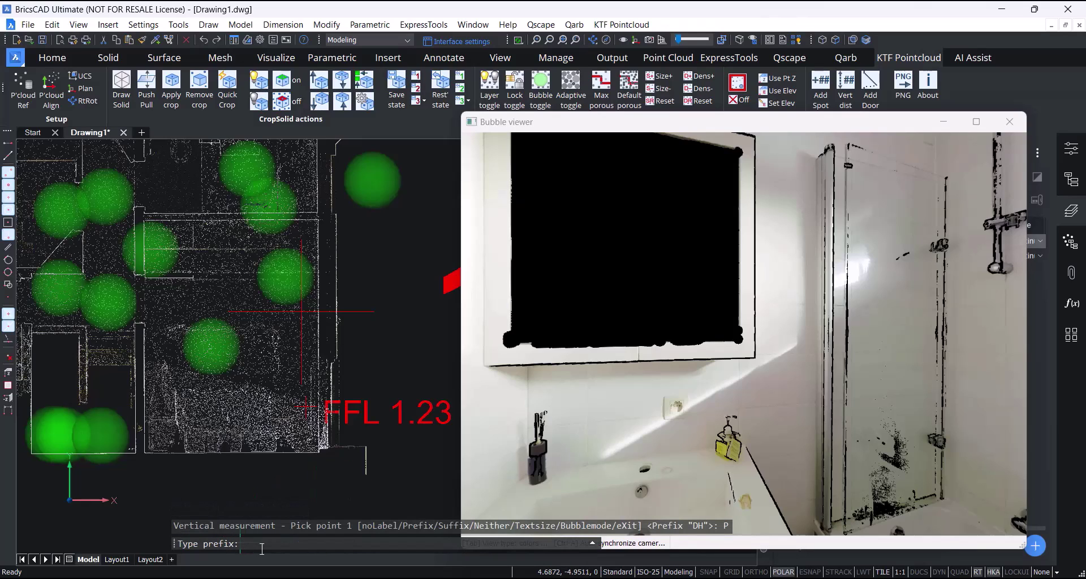
text(DH)
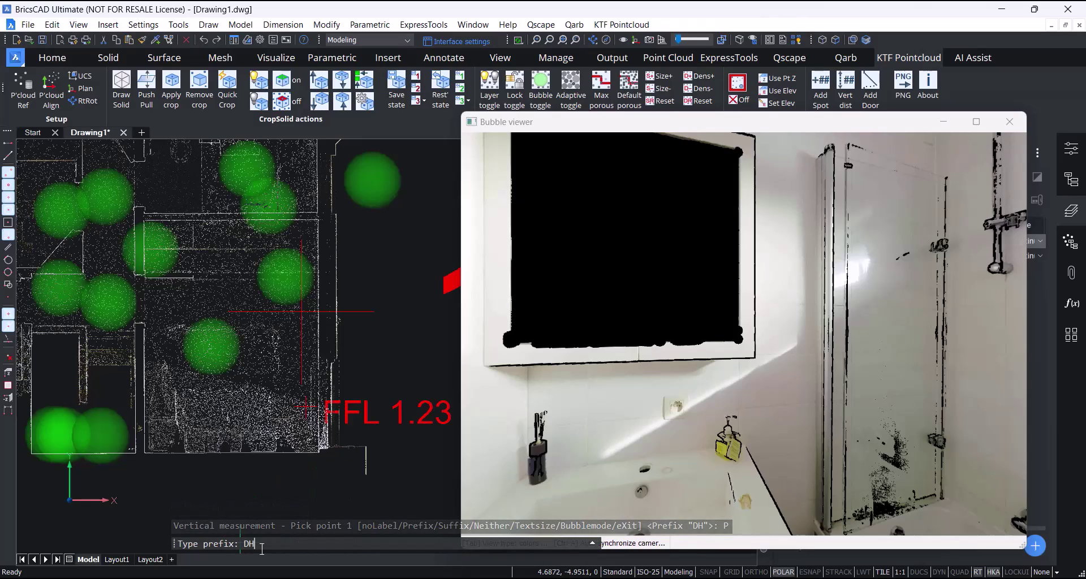
key(Return)
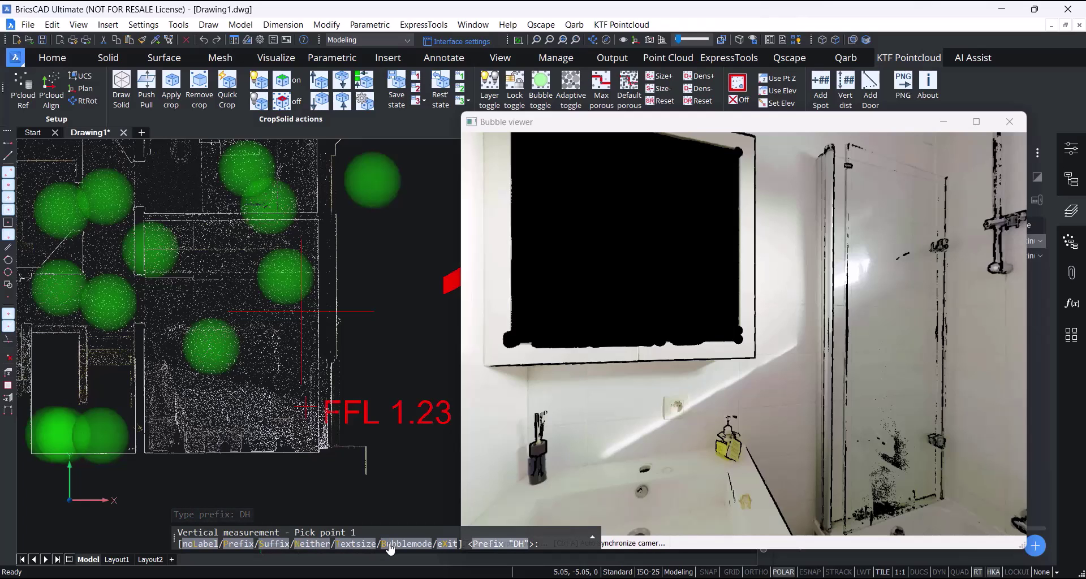
Measure vertically from the underside of the bathroom door frame's head to the floor tiles and place the label near the doorway in plan.
scroll(795, 200, up, 5)
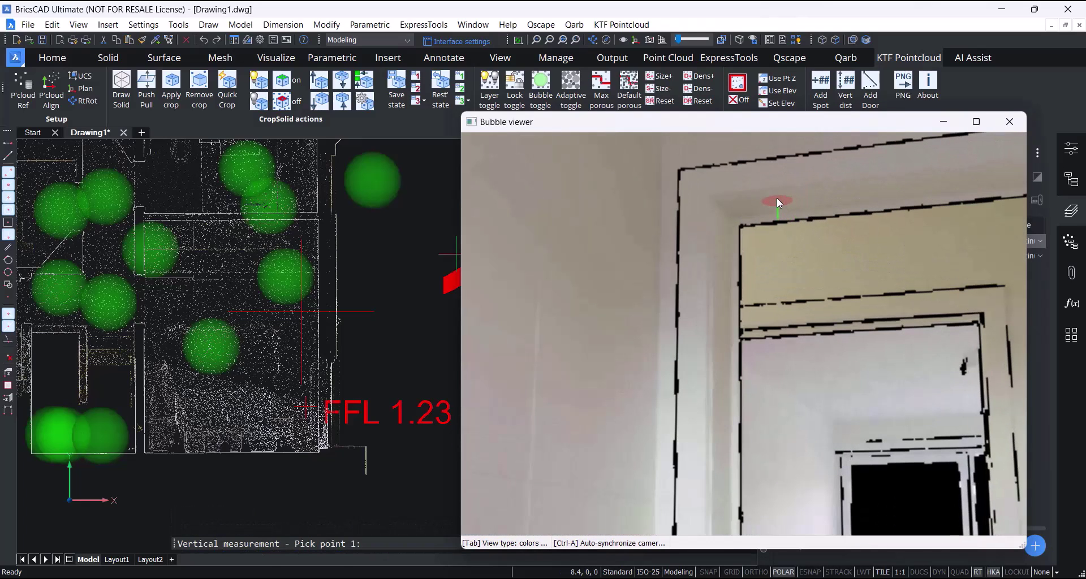
click(776, 200)
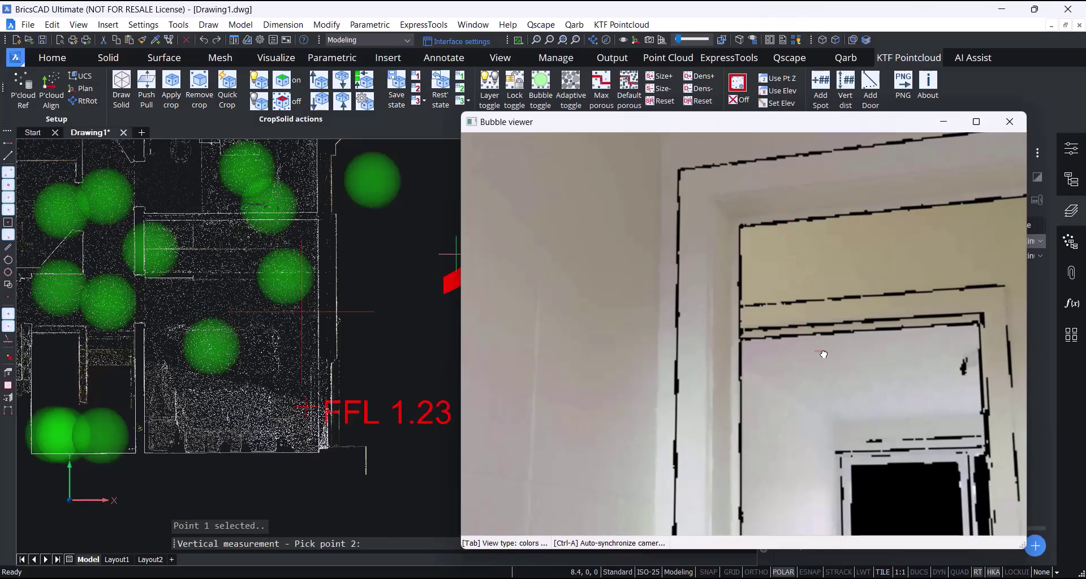
scroll(799, 319, down, 3)
drag(799, 319, 745, 212)
click(756, 296)
click(730, 275)
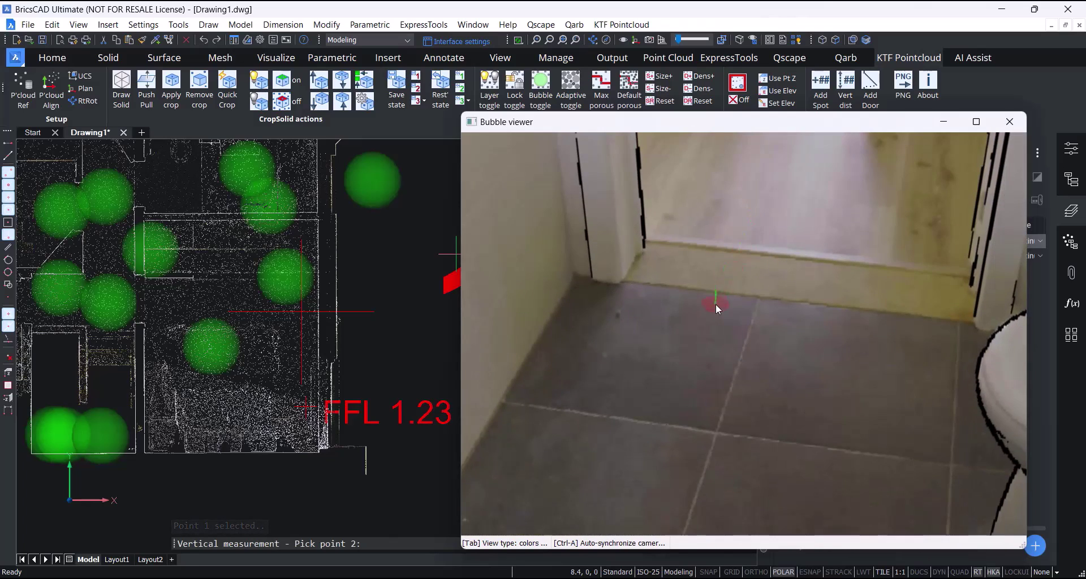
click(717, 304)
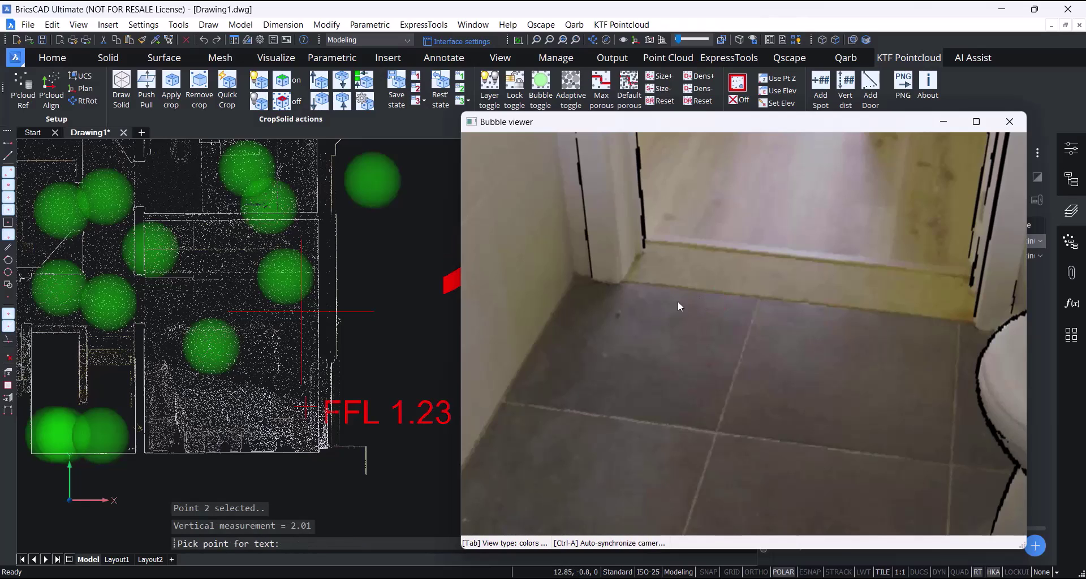
click(122, 184)
key(Escape)
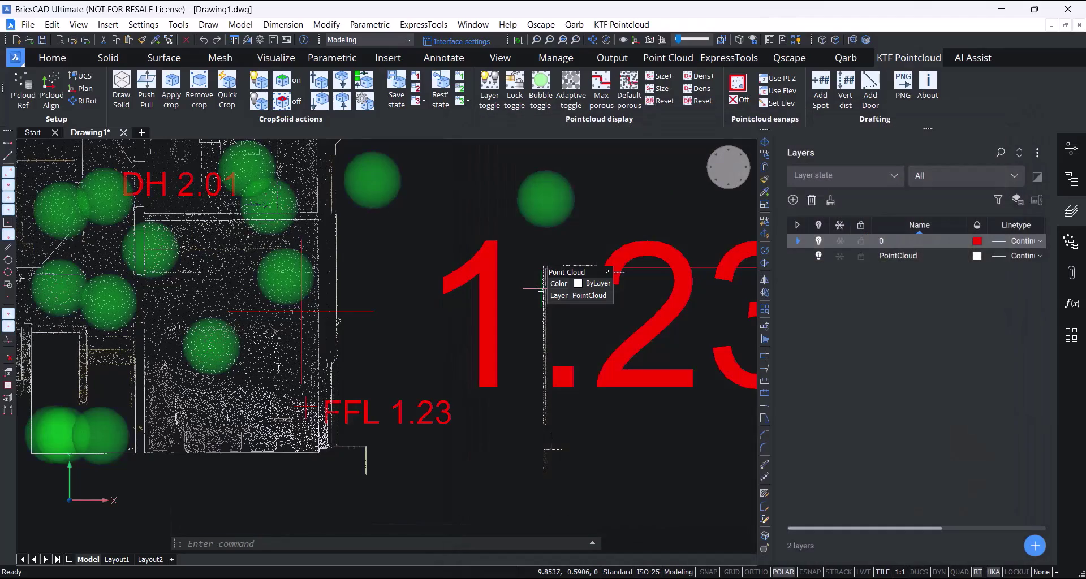
Turn off the point cloud bubbles that cover the door height label near the bathroom.
middle_drag(199, 228, 358, 323)
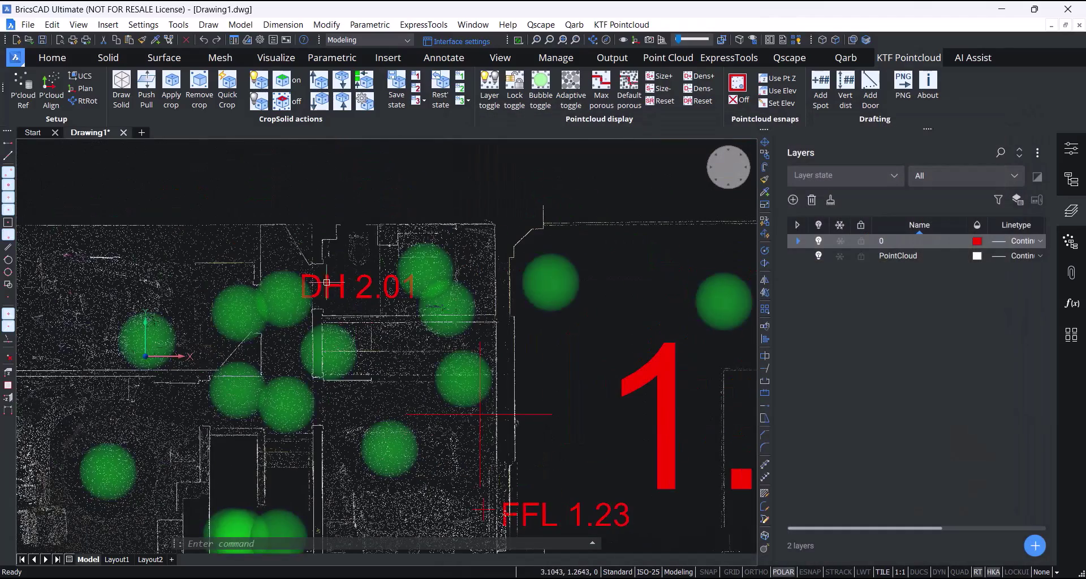
scroll(335, 283, up, 6)
middle_drag(336, 283, 429, 283)
scroll(429, 283, down, 3)
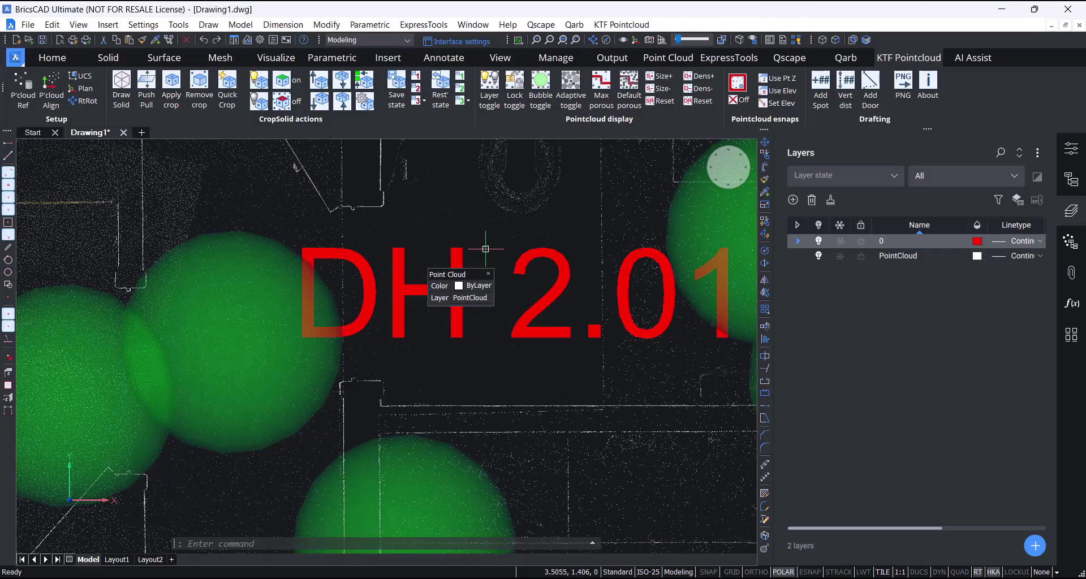
click(527, 110)
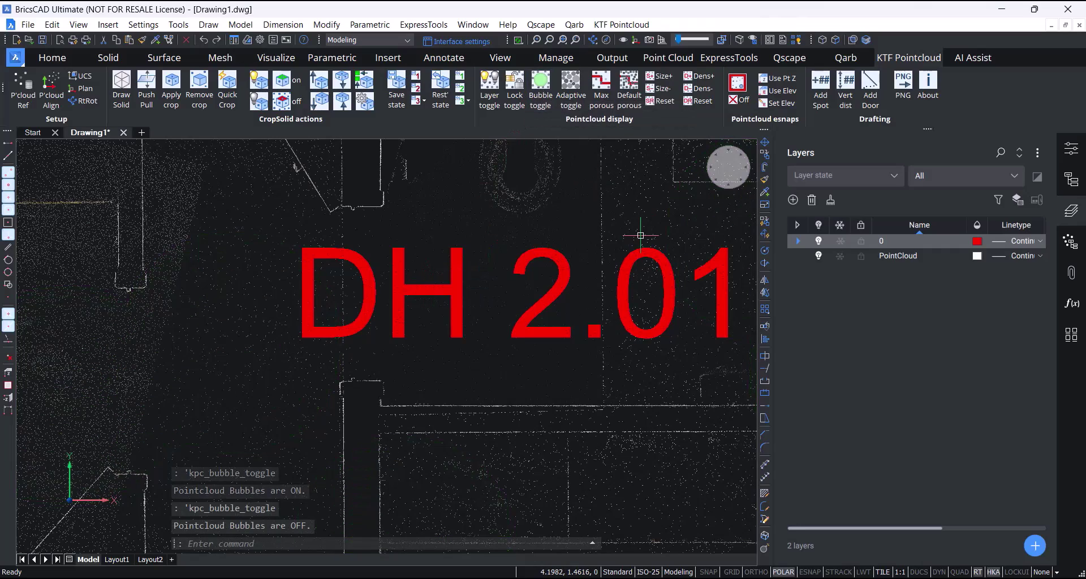